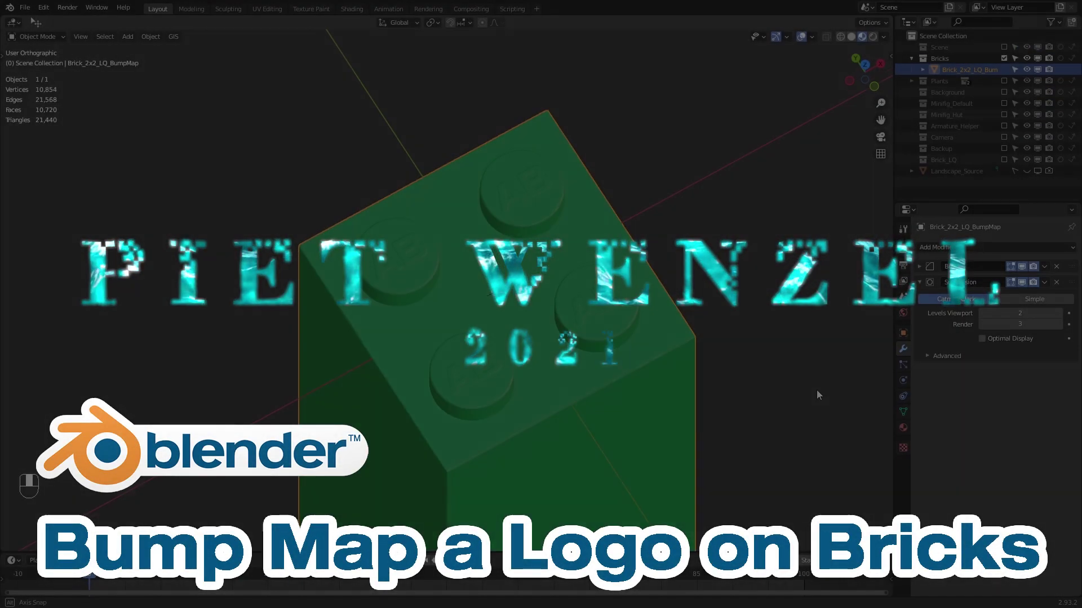
middle_click_drag(816, 390, 685, 384)
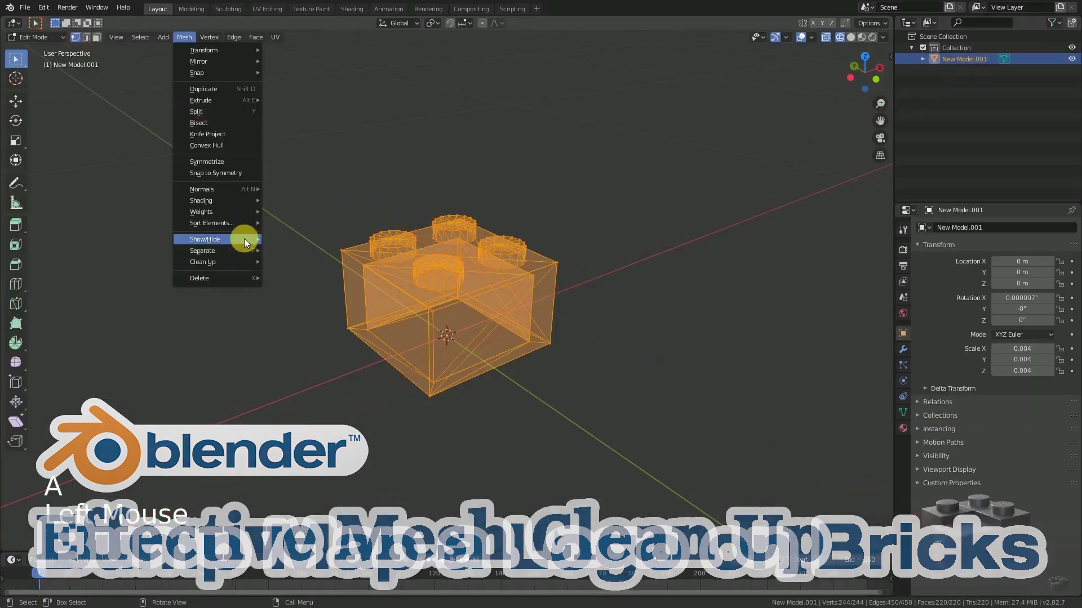
Merge the 2x2 brick mesh's vertices by distance and convert its triangles to quads
mouse_move(244, 262)
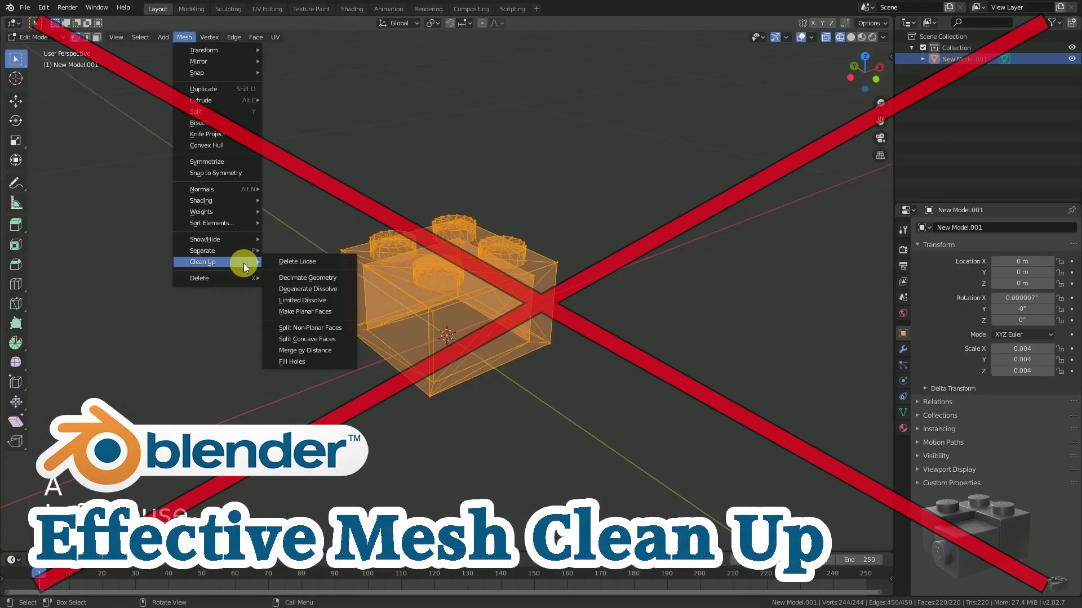
left_click(306, 350)
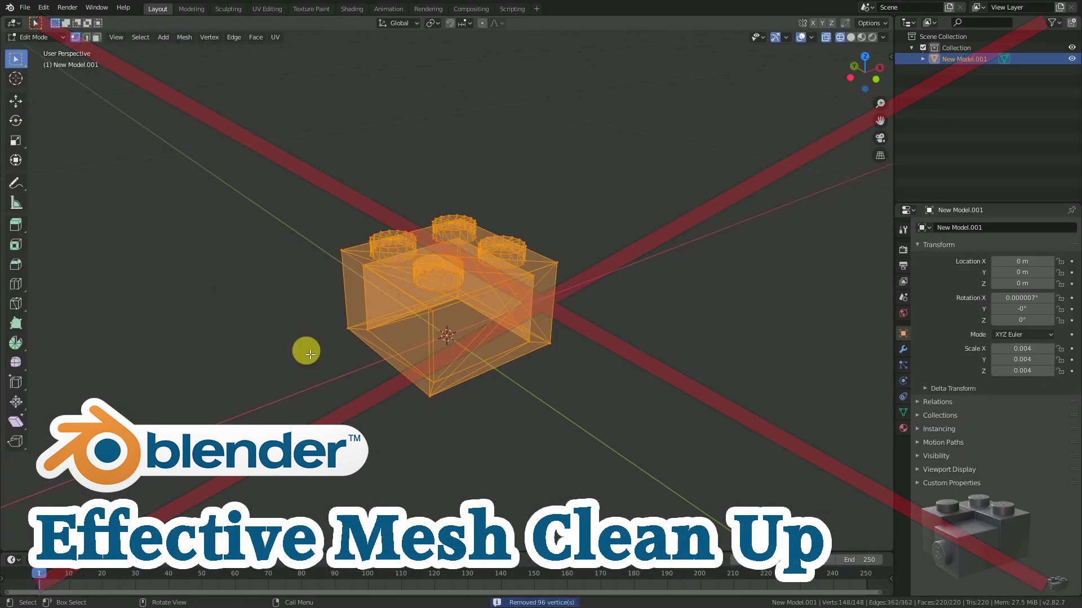
left_click(97, 37)
left_click(256, 38)
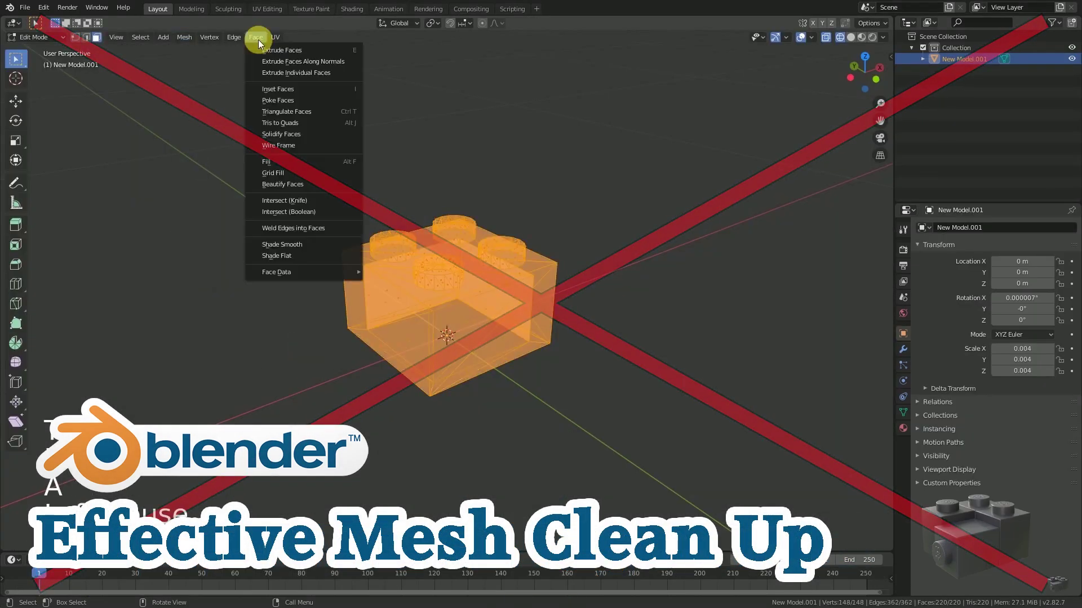
left_click(276, 123)
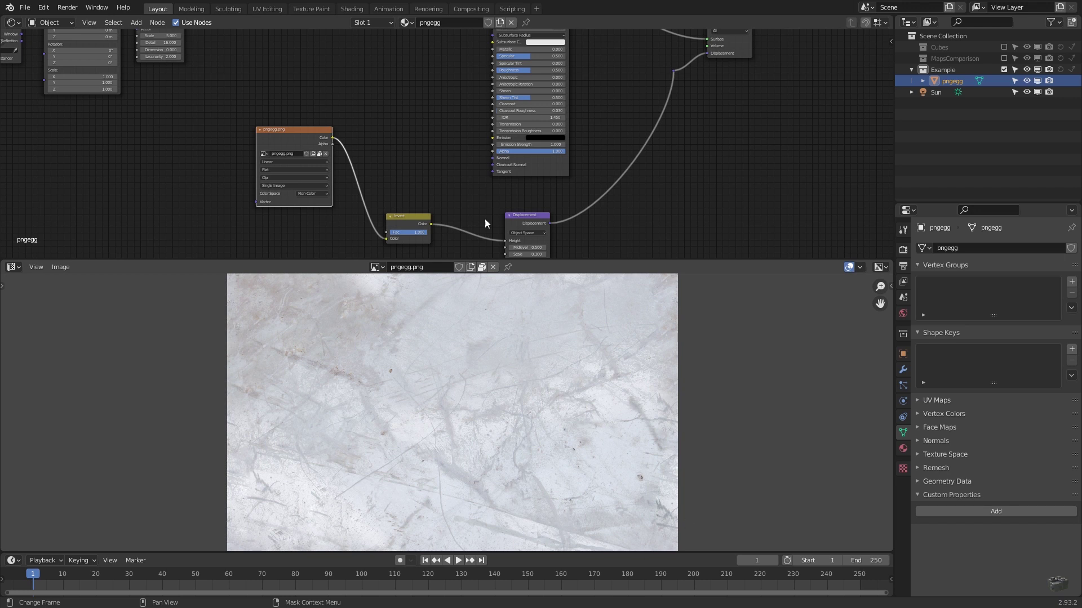
Unlink the displacement from the pngegg material's output and link it back to the Displacement socket
left_click_drag(303, 133, 297, 104)
left_click_drag(707, 53, 673, 52)
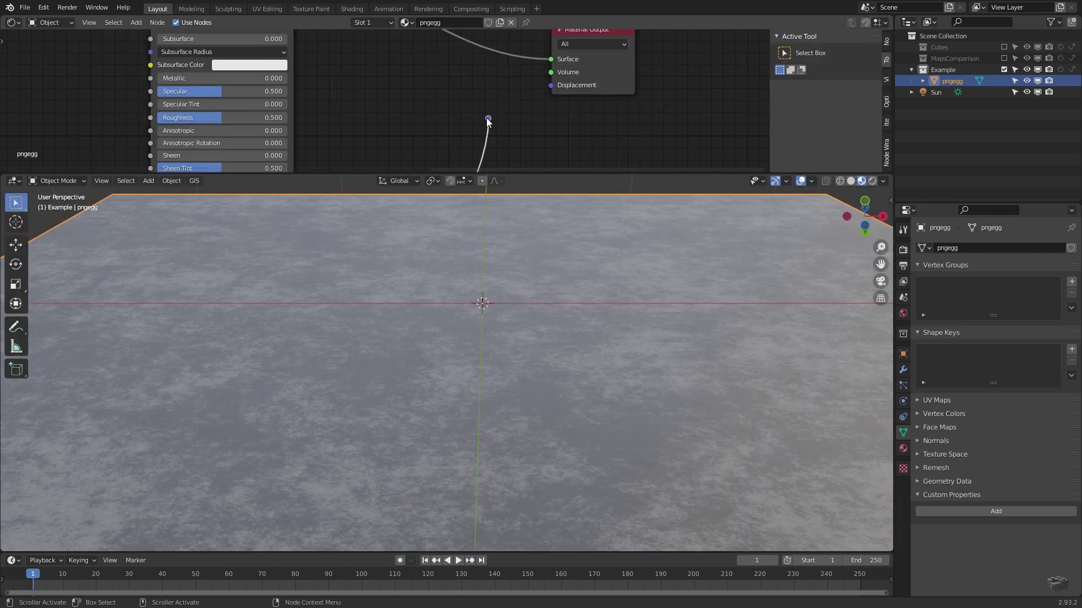
left_click_drag(488, 118, 553, 85)
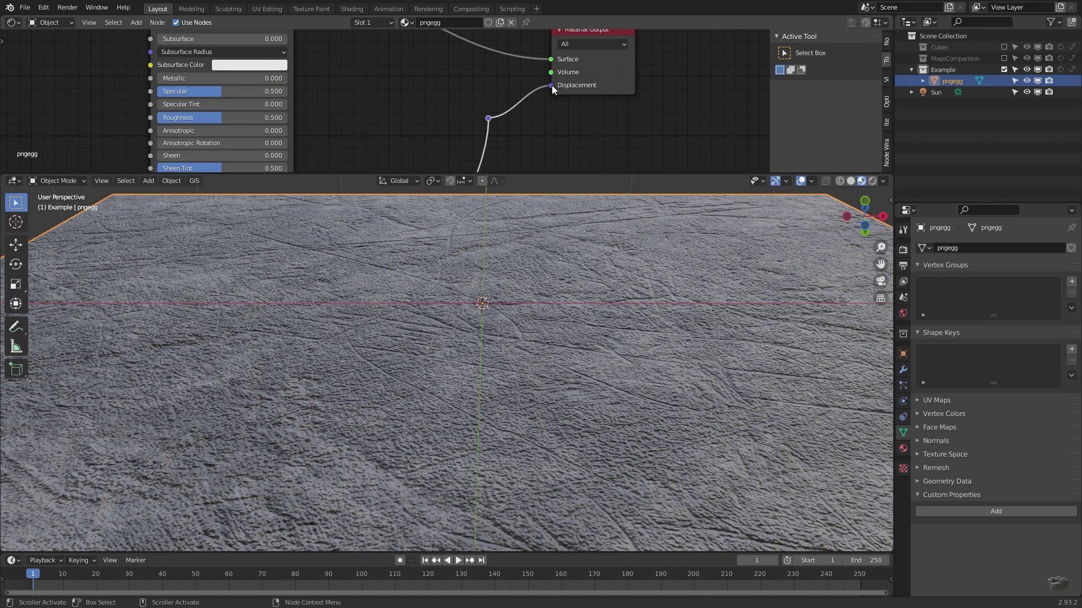
key("g")
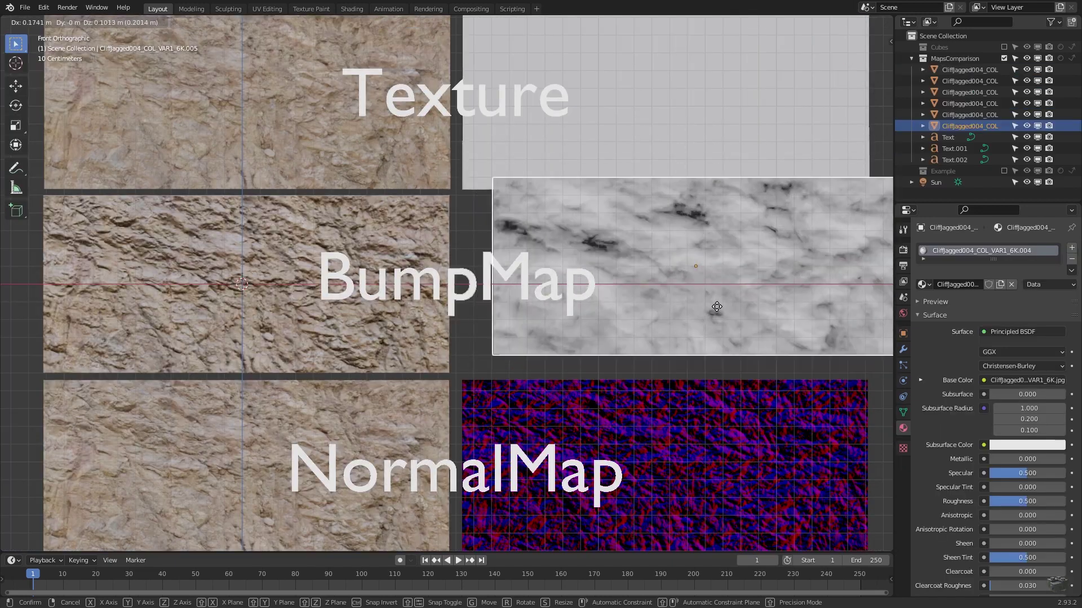
key("Escape")
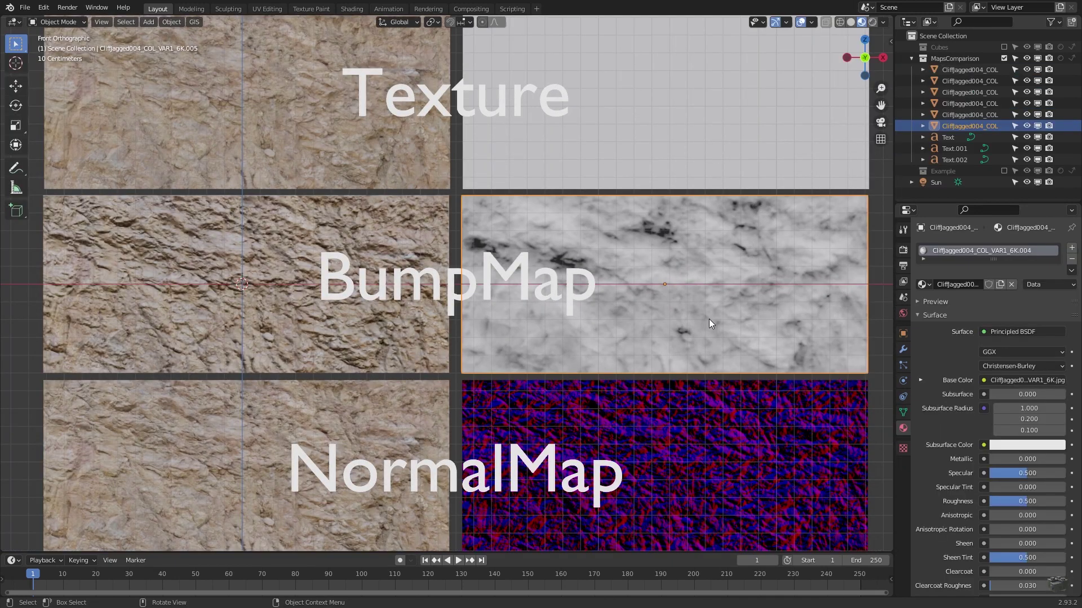
left_click(662, 410)
key("g")
key("Escape")
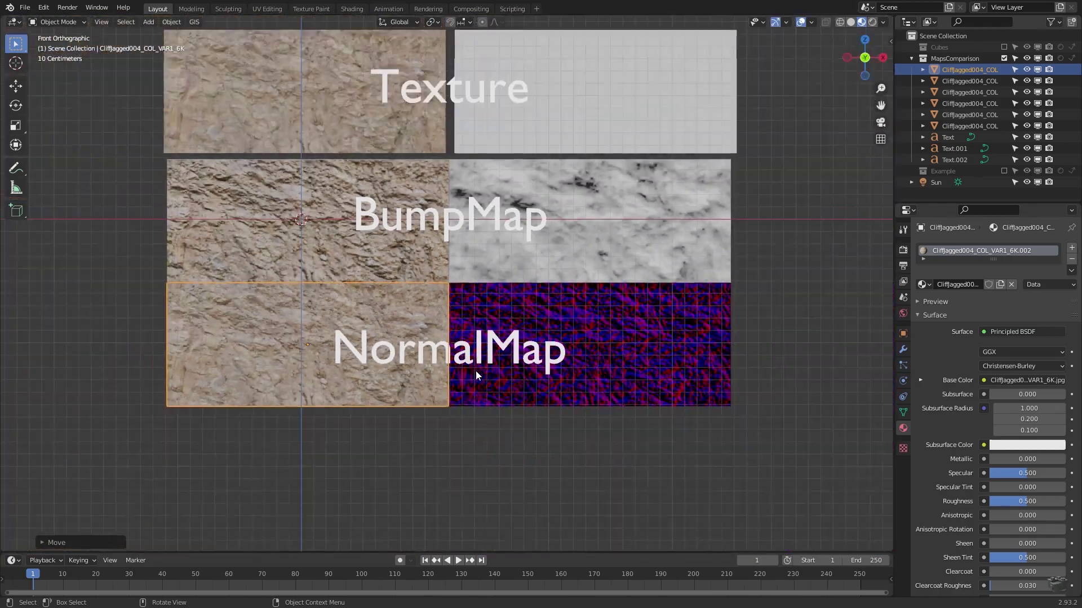
middle_click_drag(466, 198, 497, 282, "shift")
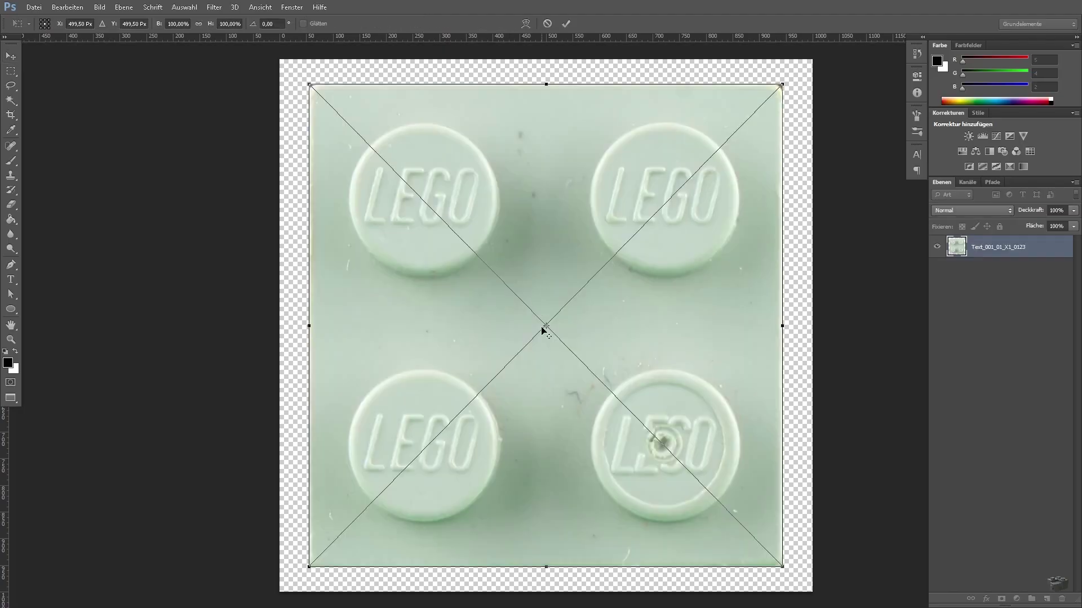
In Photoshop, enlarge and reposition the brick photo so that a single LEGO stud fills the canvas
left_click_drag(811, 565, 677, 345)
left_click_drag(871, 508, 946, 603)
left_click_drag(700, 434, 686, 376)
left_click_drag(398, 568, 423, 591)
left_click_drag(775, 311, 759, 317)
key("Return")
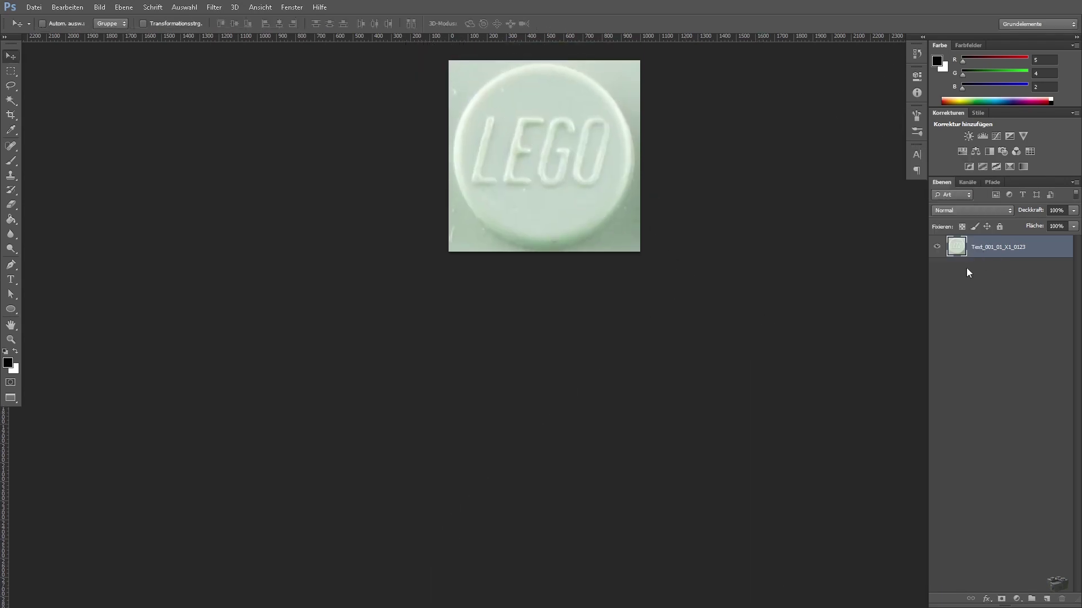
Rename the photo layer as Reference_LEGO and fit the canvas to the view
double_click(1009, 247)
type("Reference_LEGO")
key("Return")
key("ctrl+0")
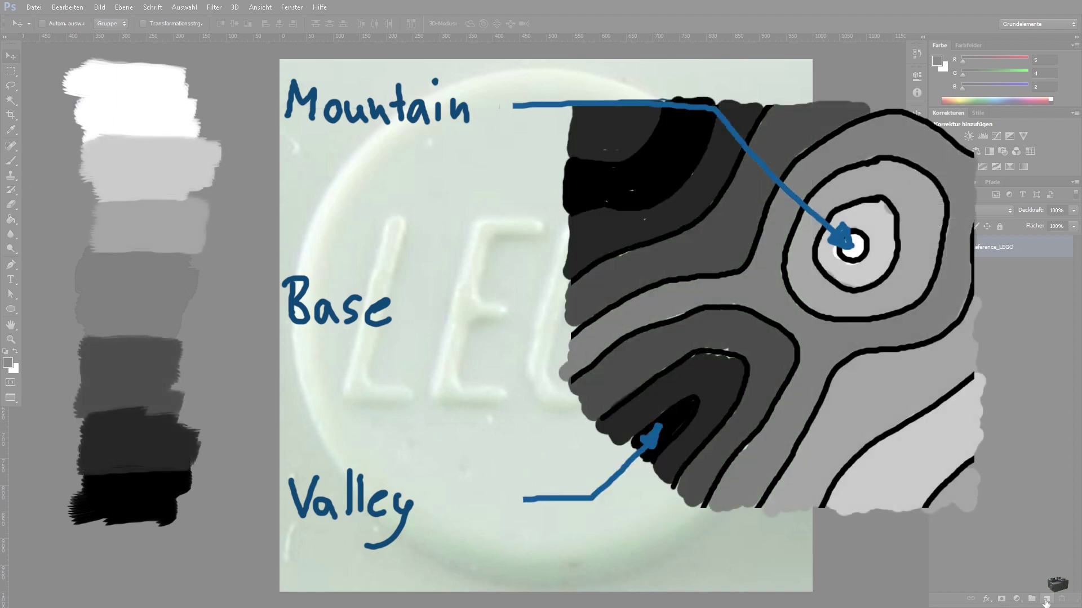
Add a new layer above the reference and set the foreground colour to RGB 128, 128, 128
left_click(1045, 601)
left_click(7, 363)
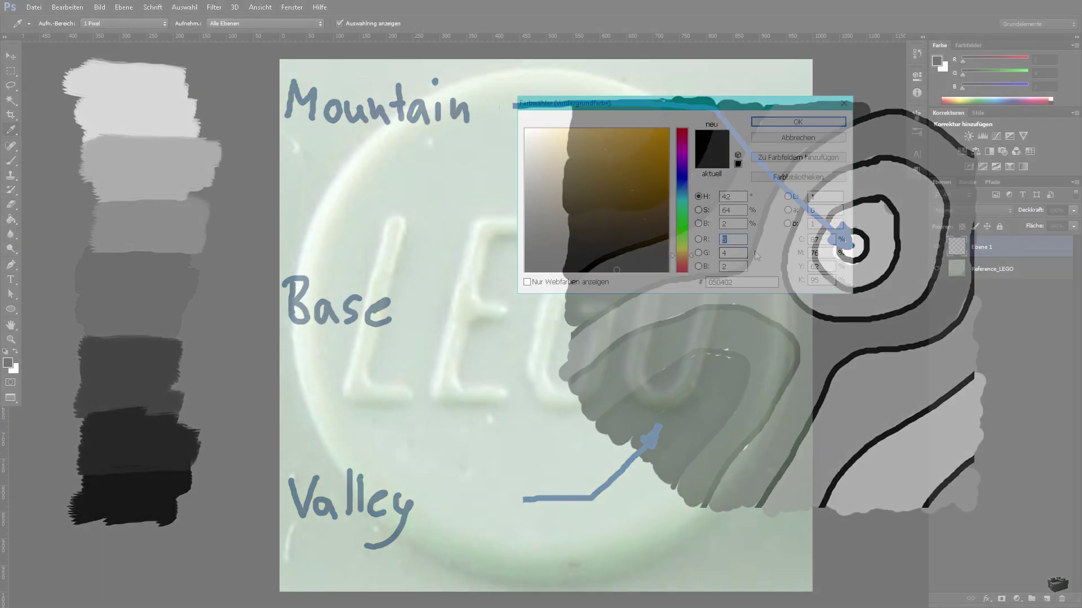
type("128")
key("Tab")
type("128")
key("Tab")
type("128")
key("Return")
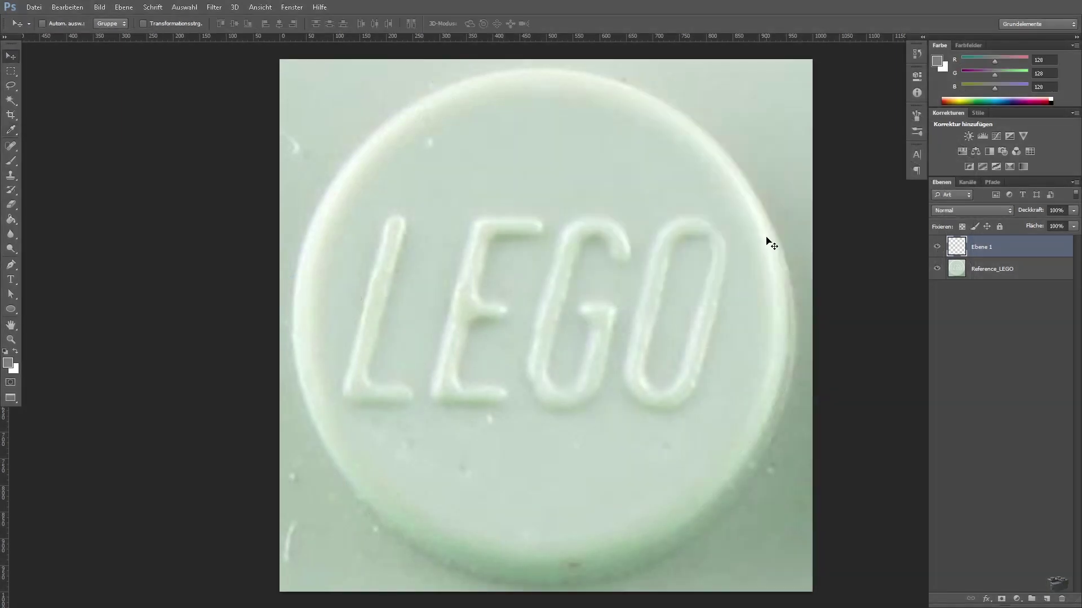
Fill the new layer with the grey foreground colour and rename it as Base_level
key("g")
left_click(618, 271)
double_click(983, 247)
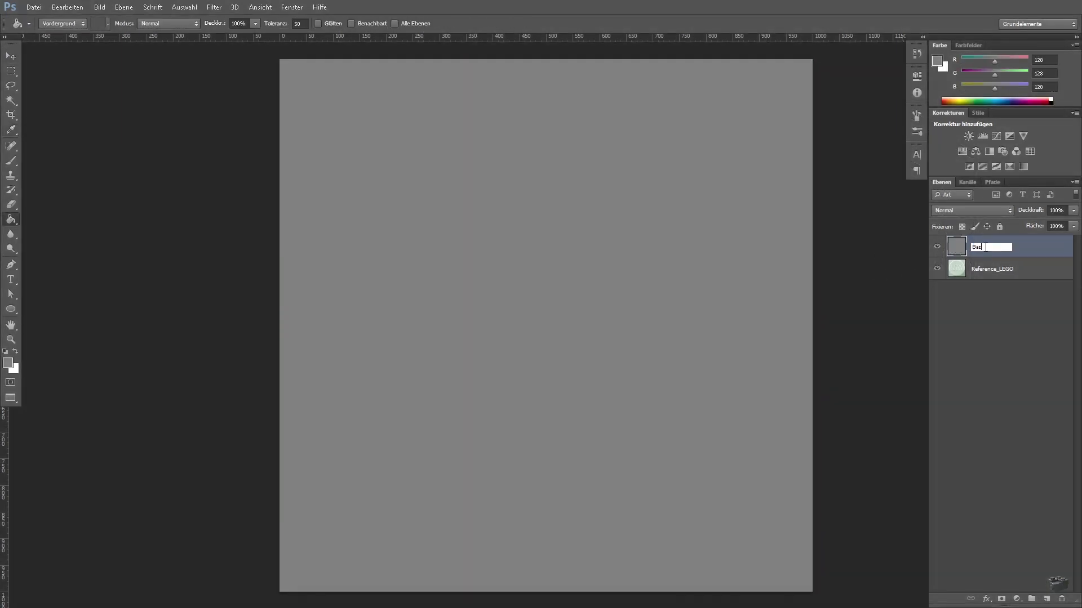
type("Base_level")
key("Return")
Add another layer and write AB in white inside a text box spanning the canvas width
key("v")
key("d")
key("x")
left_click(1046, 600)
key("t")
left_click_drag(278, 100, 812, 515)
type("AB")
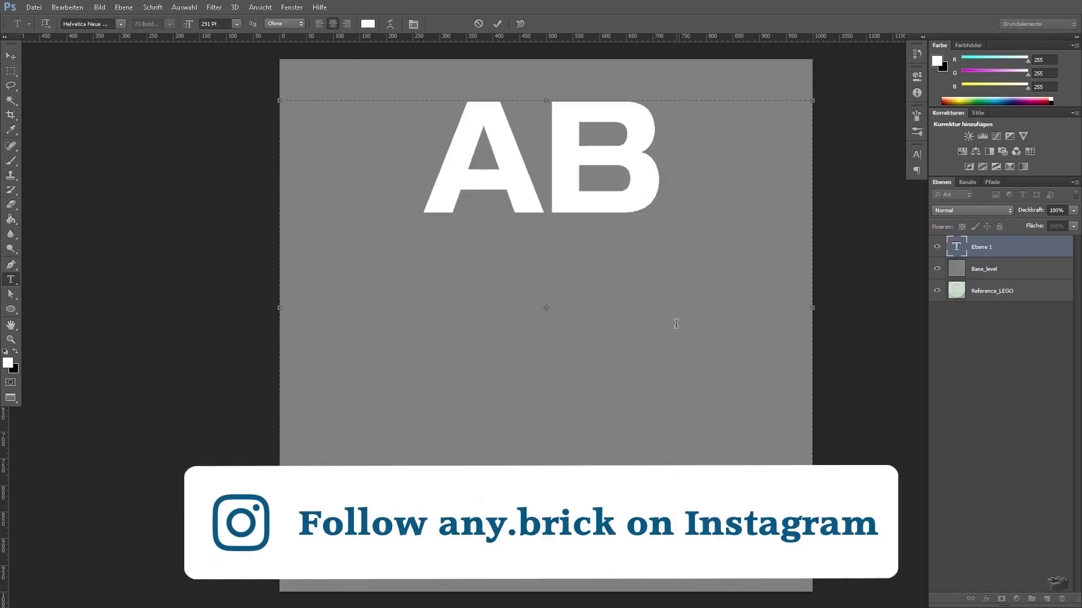
Format the AB text in Helvetica Neue at 266 pt in white and commit it
left_click(916, 154)
left_click_drag(779, 178, 769, 180)
key("shift+Left")
key("shift+Left")
left_click(881, 218)
left_click(821, 122)
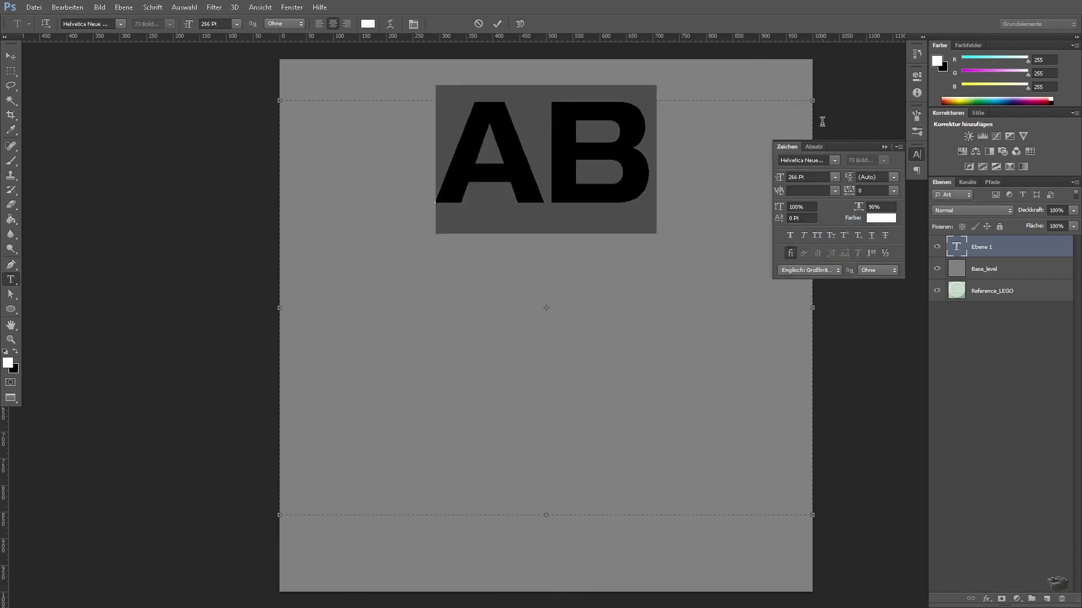
left_click(834, 161)
left_click(818, 163)
left_click(497, 23)
Move the AB text down to the centre of the canvas and close the character settings
key("v")
left_click_drag(557, 149, 559, 308)
left_click(884, 145)
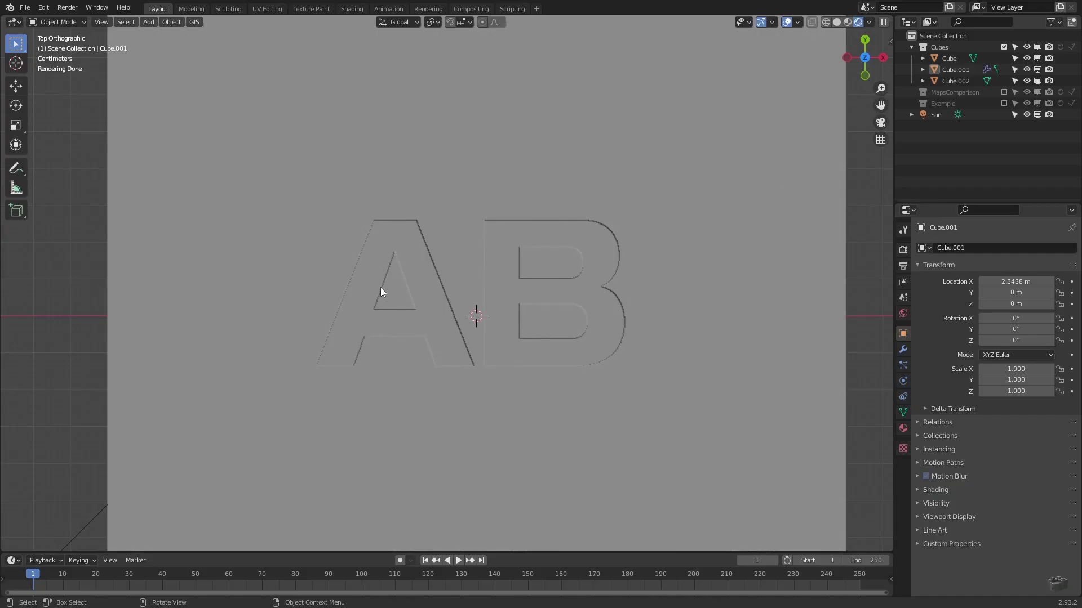
Switch to Blender and examine the edges of the AB relief on the cube up close
scroll(380, 292, "up", 6)
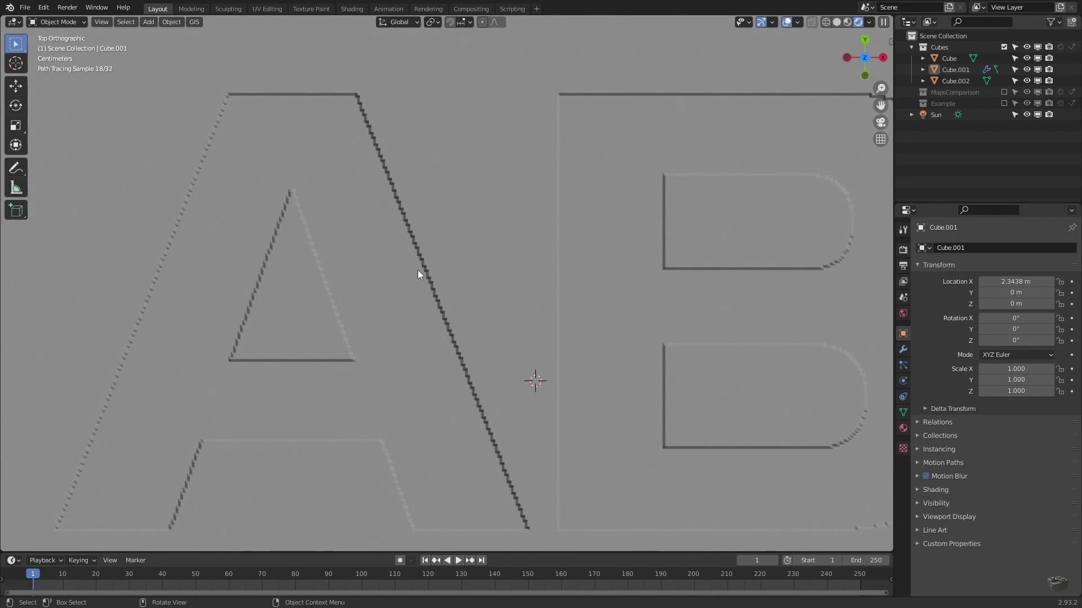
scroll(420, 271, "down", 3)
scroll(421, 270, "down", 1)
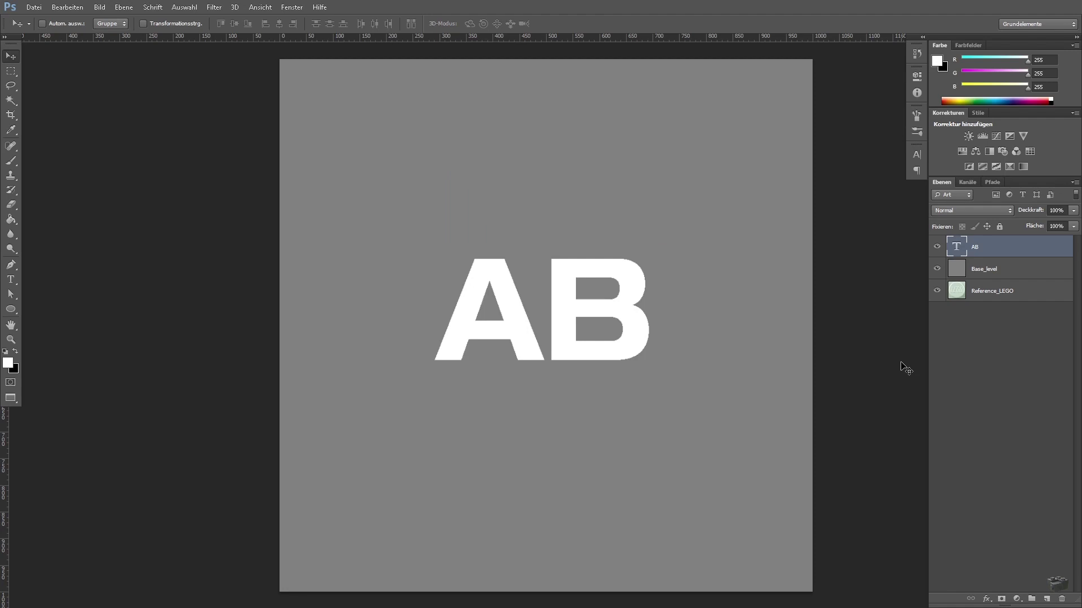
Back in Photoshop, rasterize the AB text layer and apply a Gaussian Blur with a 10 pixel radius
right_click(990, 259)
left_click(923, 244)
left_click(214, 7)
mouse_move(333, 196)
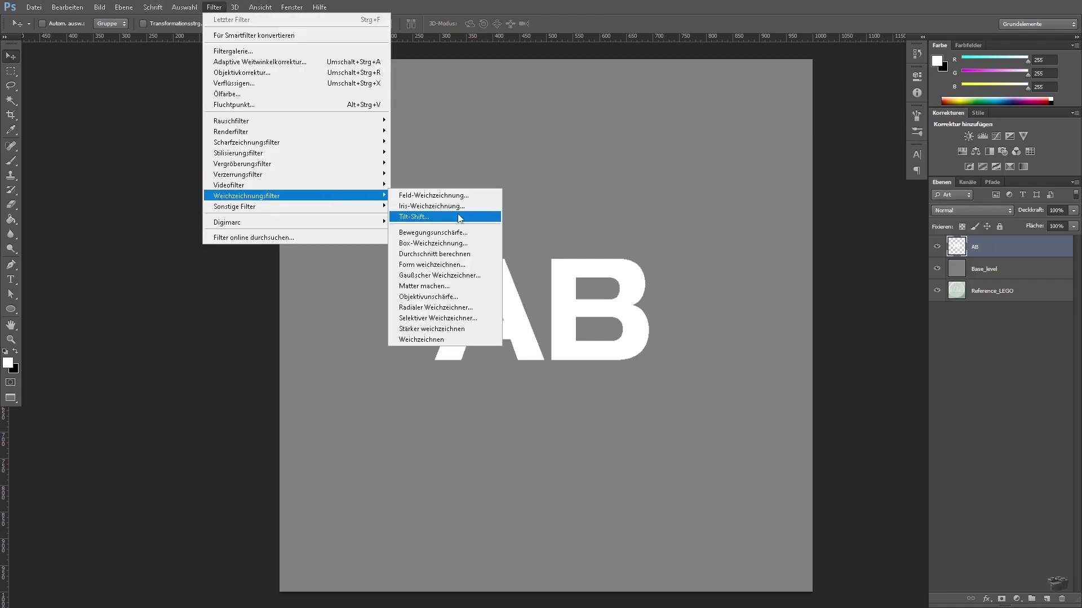
left_click(464, 276)
type("10")
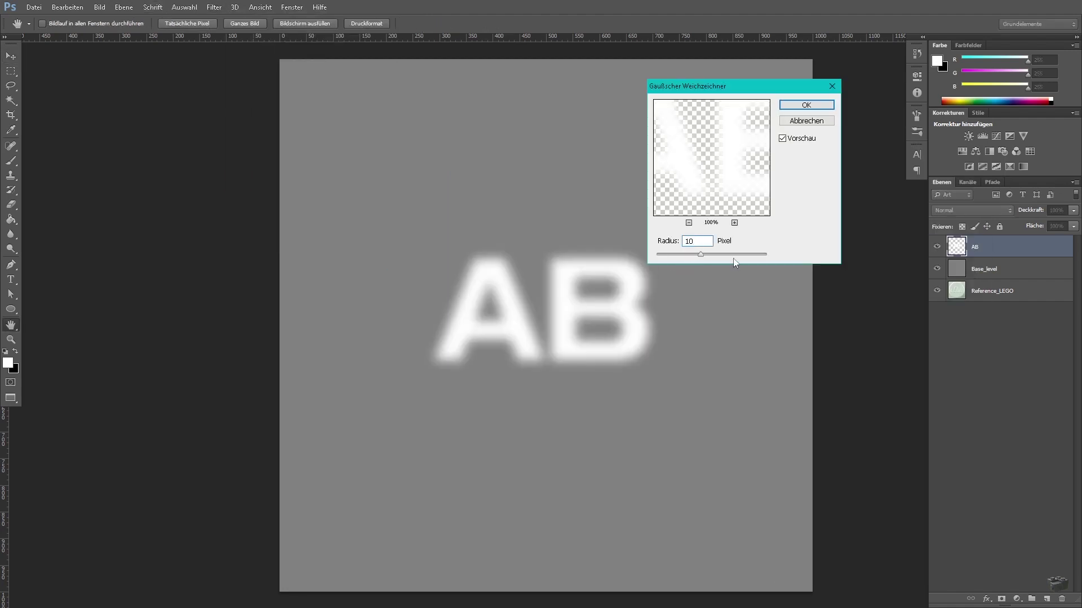
left_click(819, 107)
Save the bump map image in PNG format as Bump_Map.png in the 02_Textures folder
key("shift+ctrl+s")
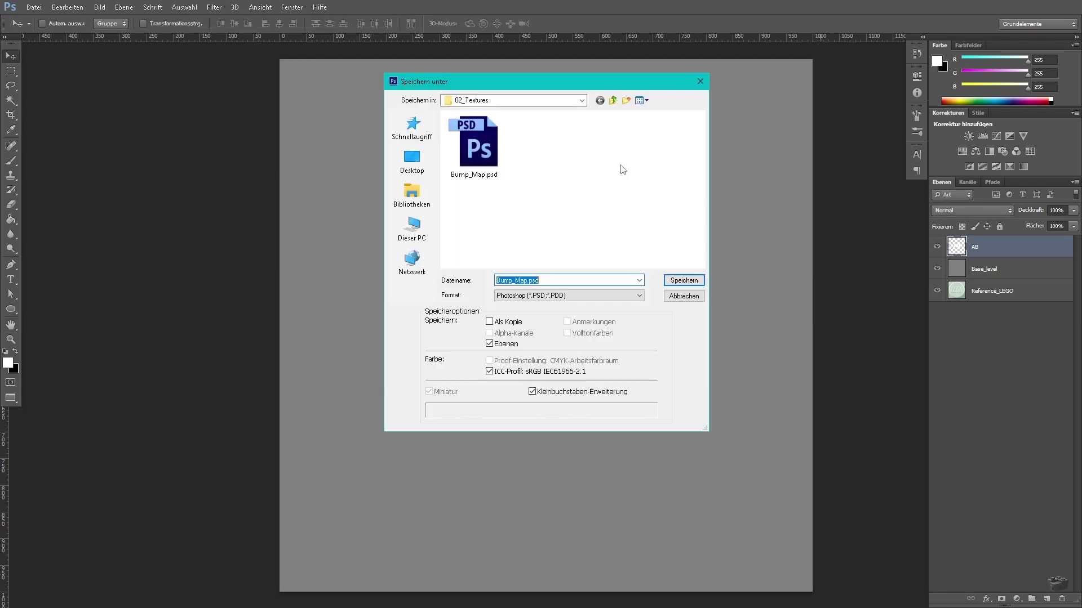
left_click(540, 296)
left_click(522, 430)
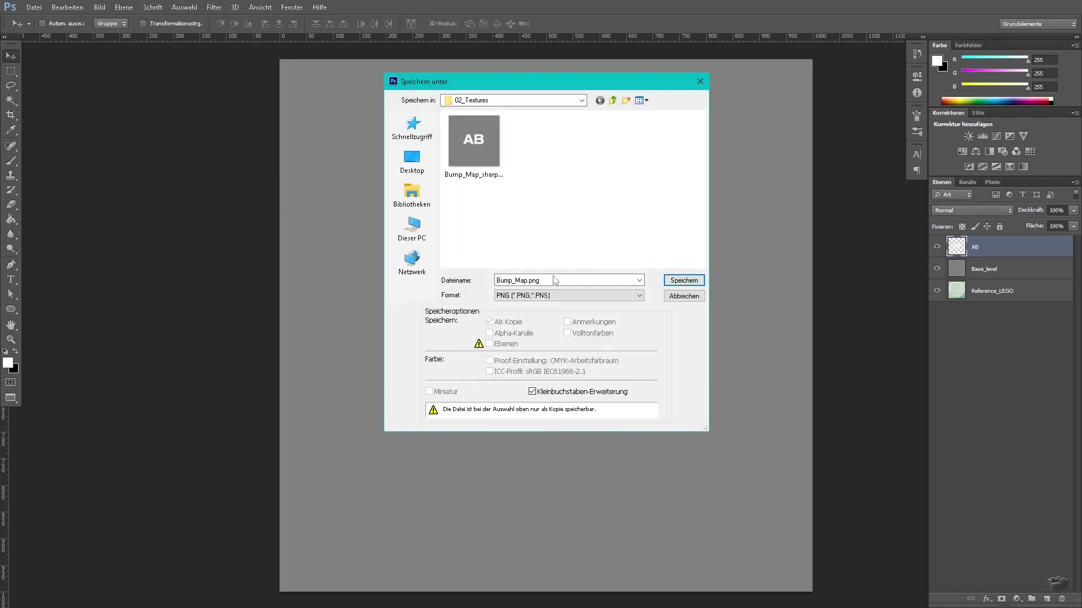
left_click(528, 280)
key("Return")
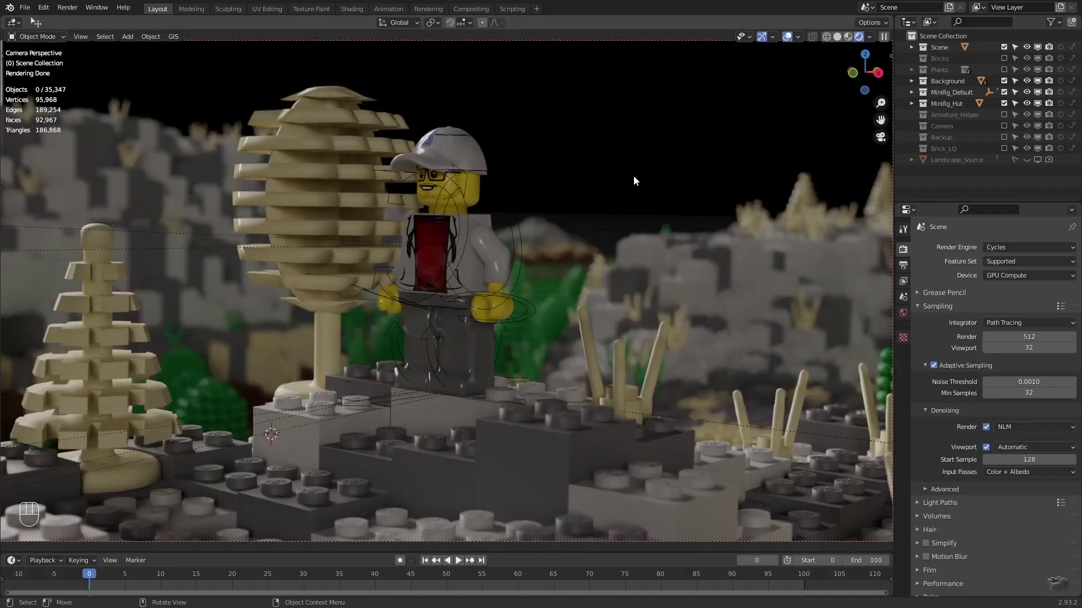
In the Blender brick scene, exclude the active scene collections, enable Brick_LQ and switch to the top view
left_click_drag(1004, 47, 1005, 113)
left_click(1003, 148)
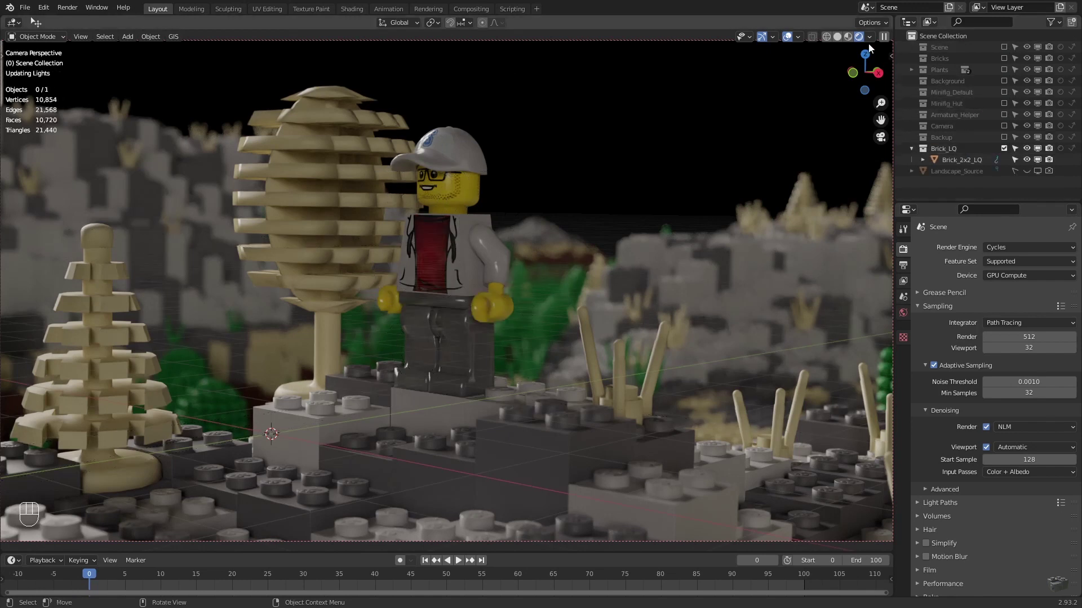
key("KP_7")
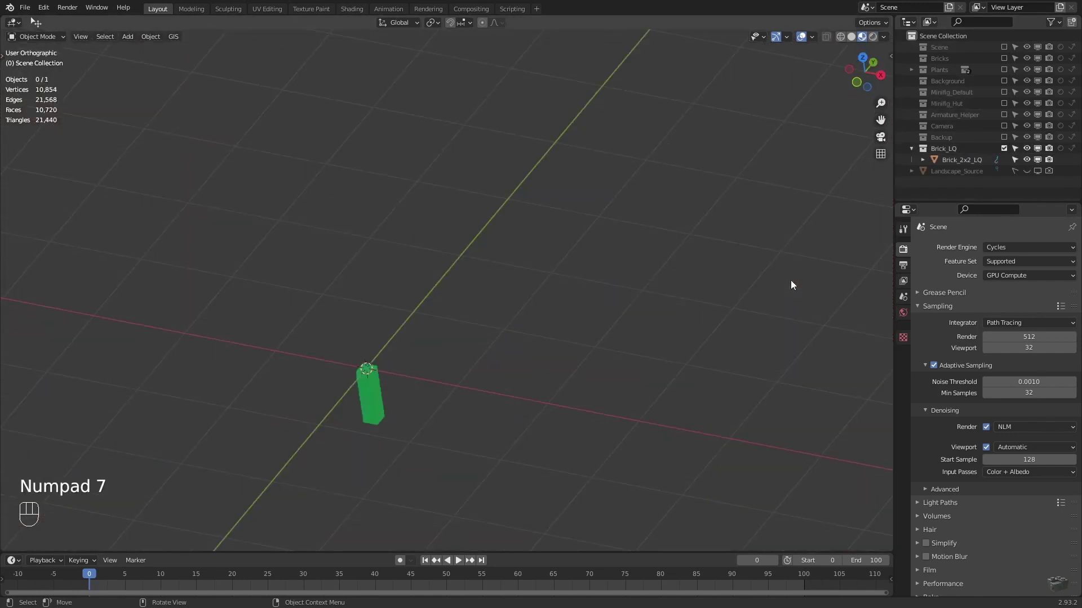
Duplicate the 2x2 brick and place the copy about 0.19 m away along the X axis
left_click(217, 300)
key("shift+d")
key("x")
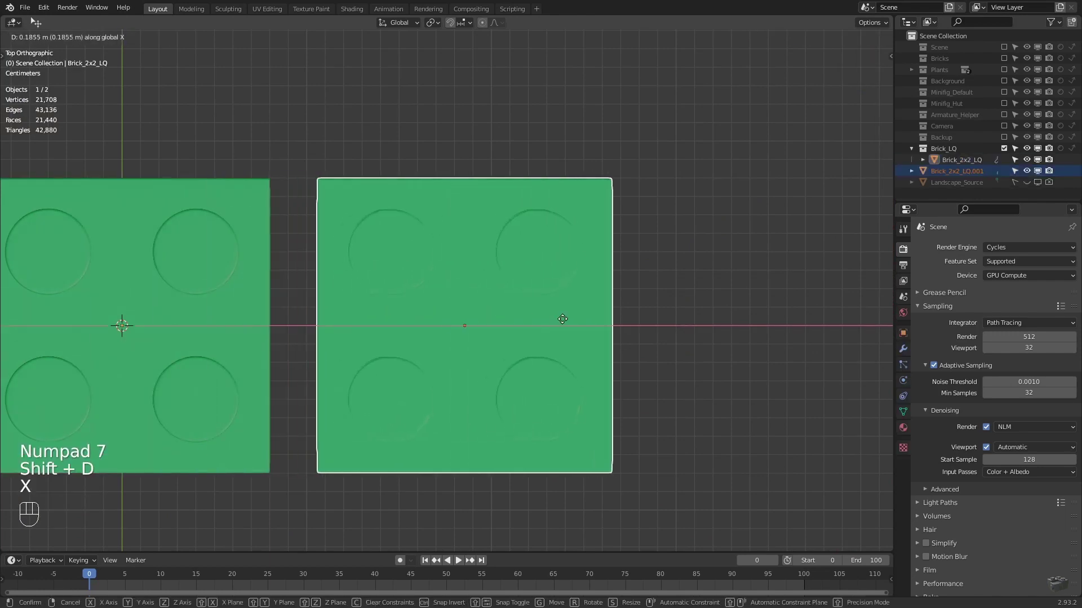
left_click(563, 304)
Rename the Brick_2x2_LQ object as Brick_2x2_LQ_BumpMap
left_click(903, 332)
double_click(985, 248)
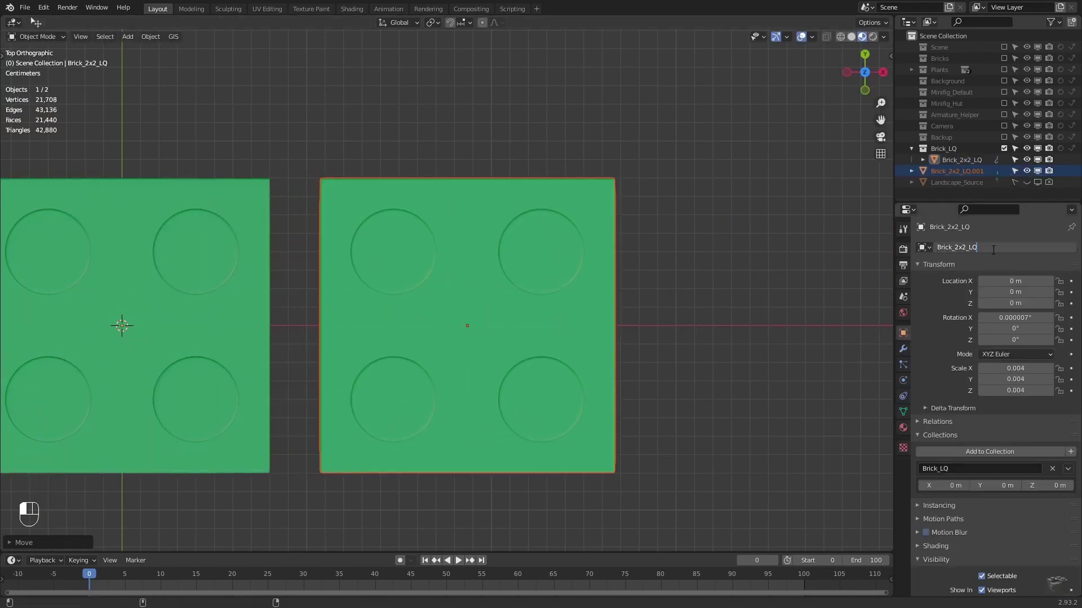
type("_BumpMap")
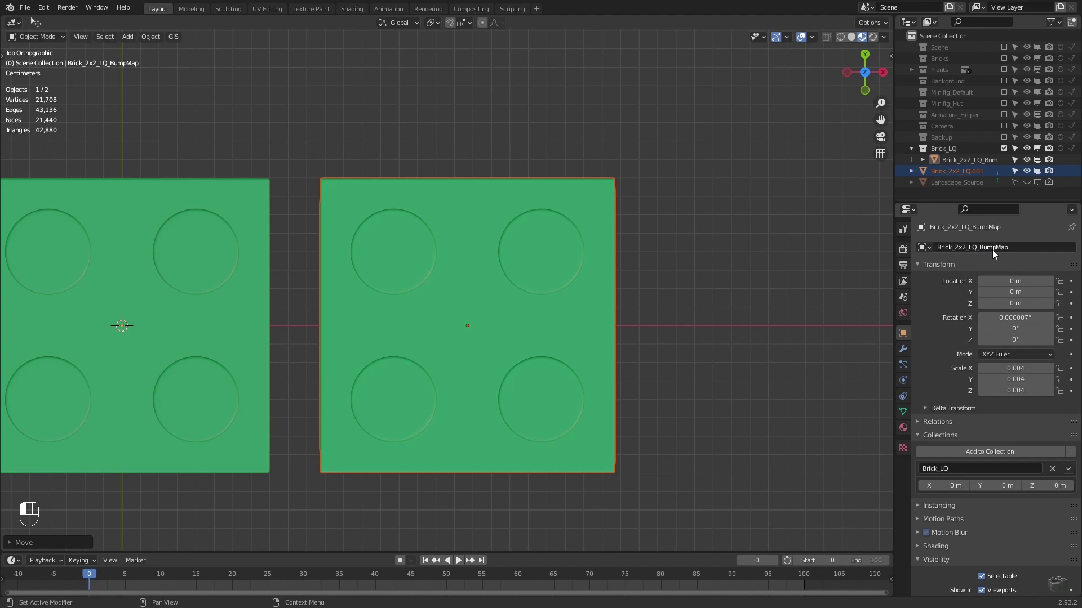
Organise the bricks so the enabled Bricks collection holds Brick_2x2_LQ_BumpMap and Brick_LQ holds Brick_2x2_LQ.001
left_click_drag(966, 172, 999, 56)
left_click(961, 169)
left_click(1003, 58)
left_click(986, 69)
key("x")
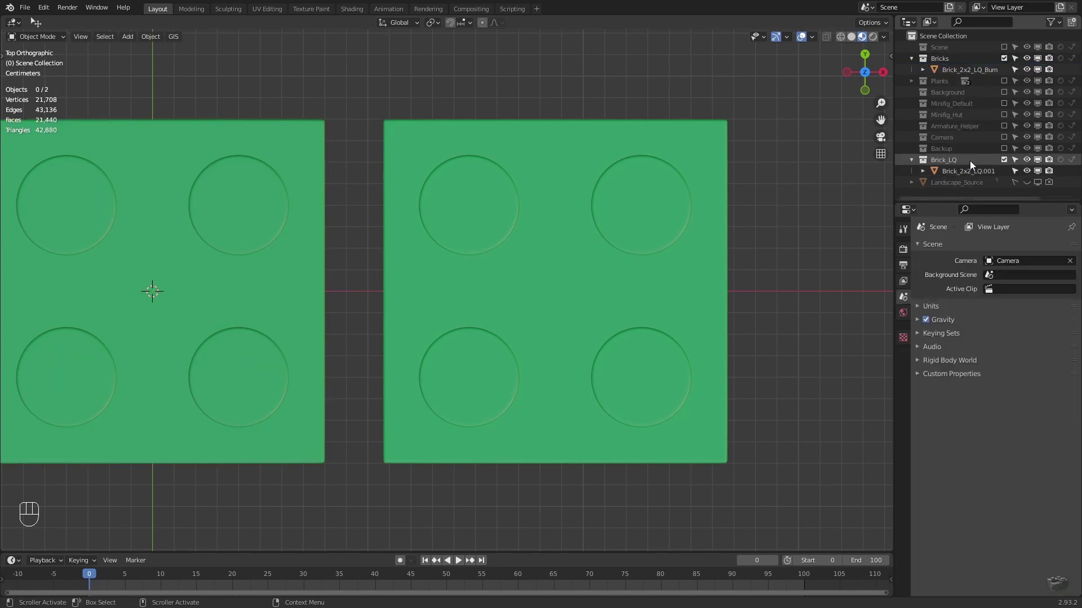
Exclude the Brick_LQ collection and select the remaining BumpMap brick in the framed view
left_click(1003, 159)
key("Home")
left_click(461, 266)
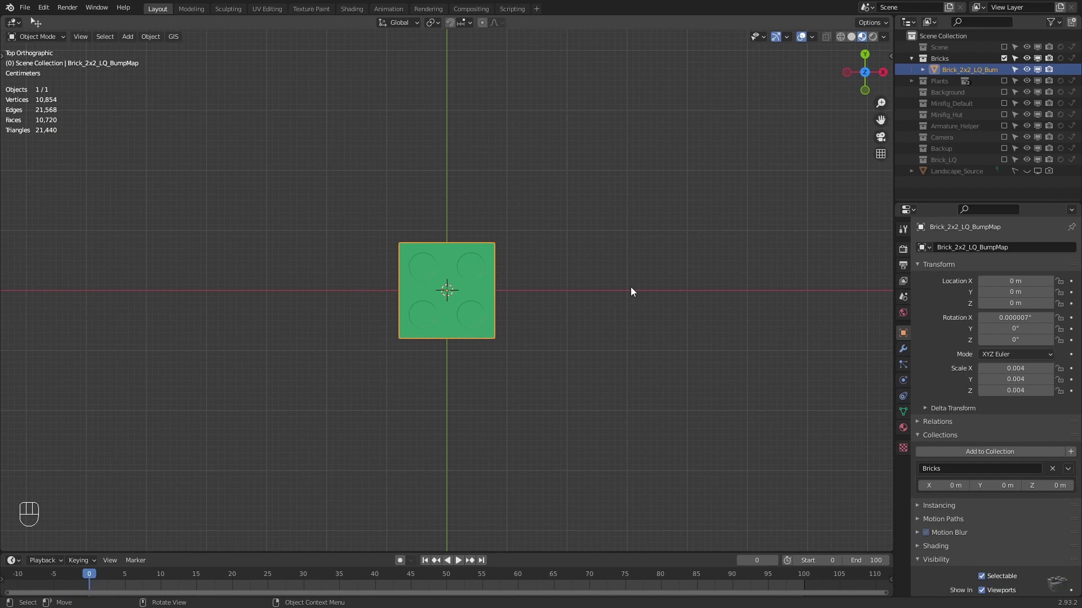
Make a single-user copy of the brick's Brick_Landscape_Source material and name it Brick_Landscape_Source_BumpMap
left_click(903, 428)
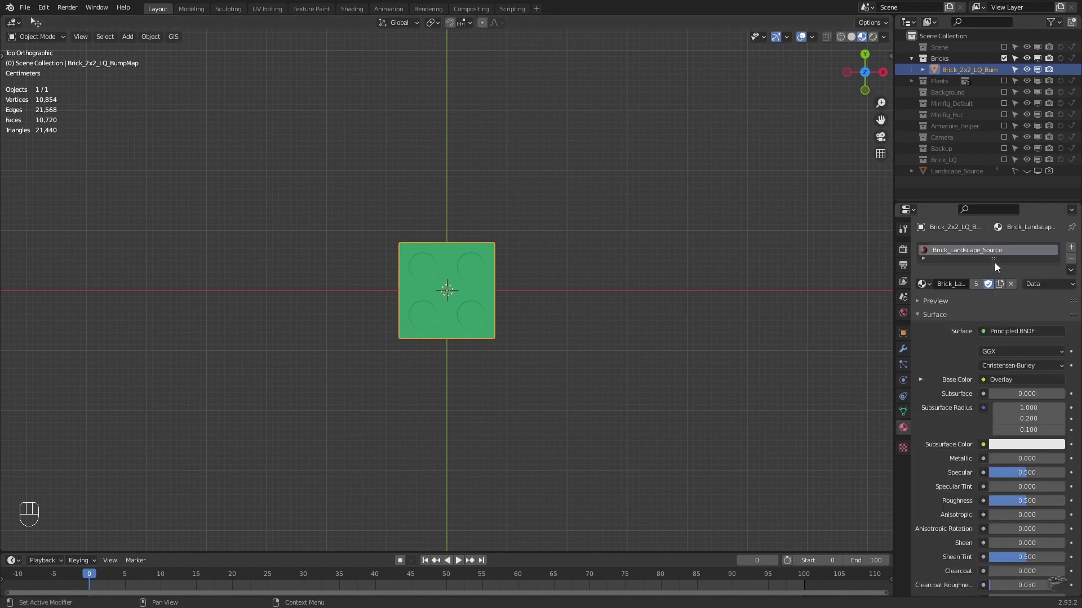
left_click_drag(995, 262, 980, 277)
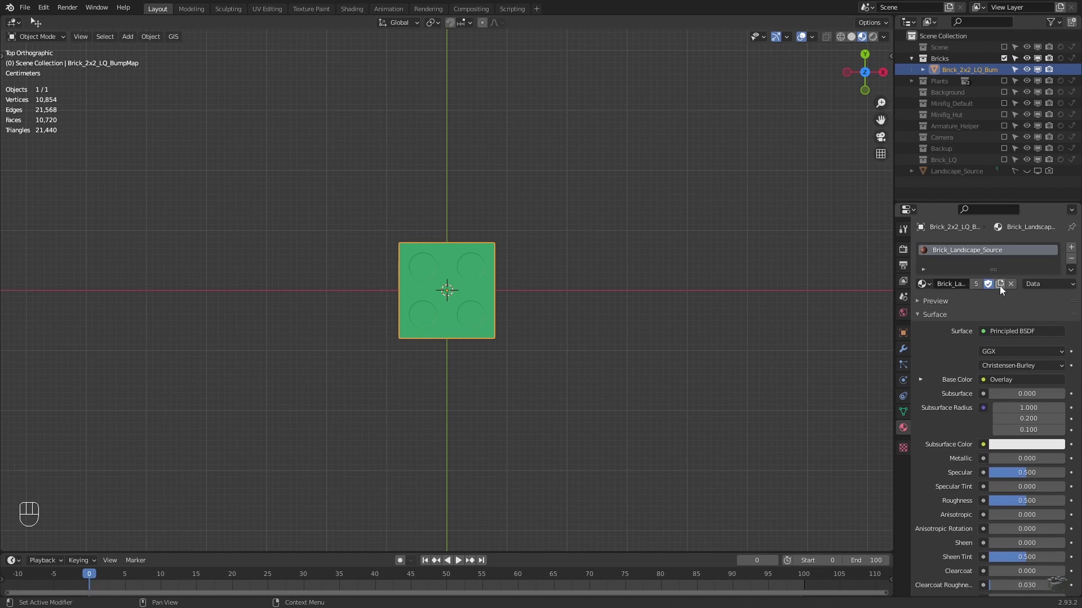
left_click(1000, 284)
key("shift+Left")
key("shift+Left")
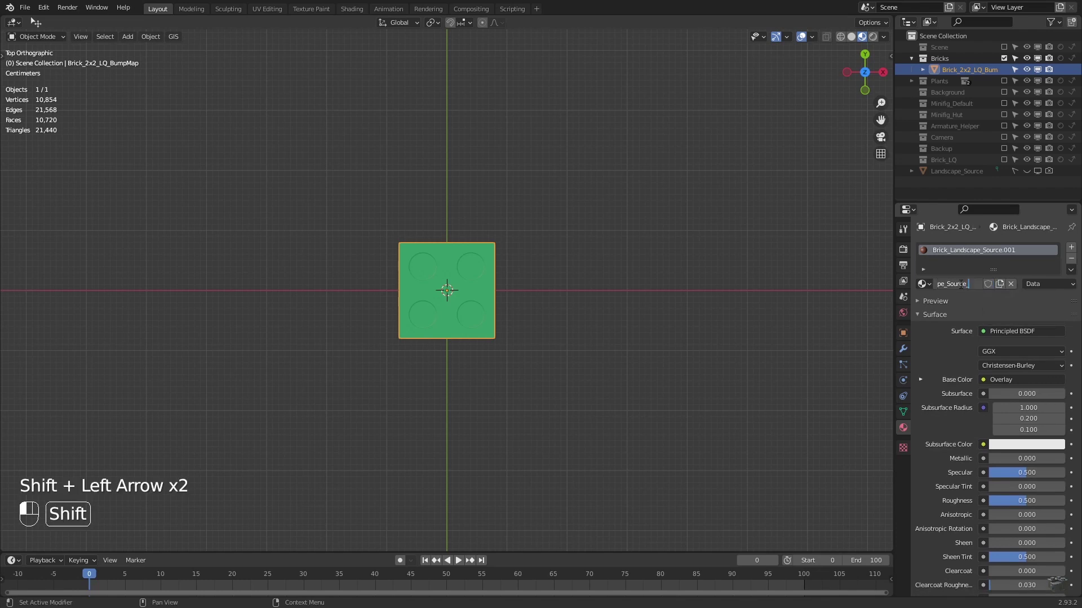
type("_BumpMap")
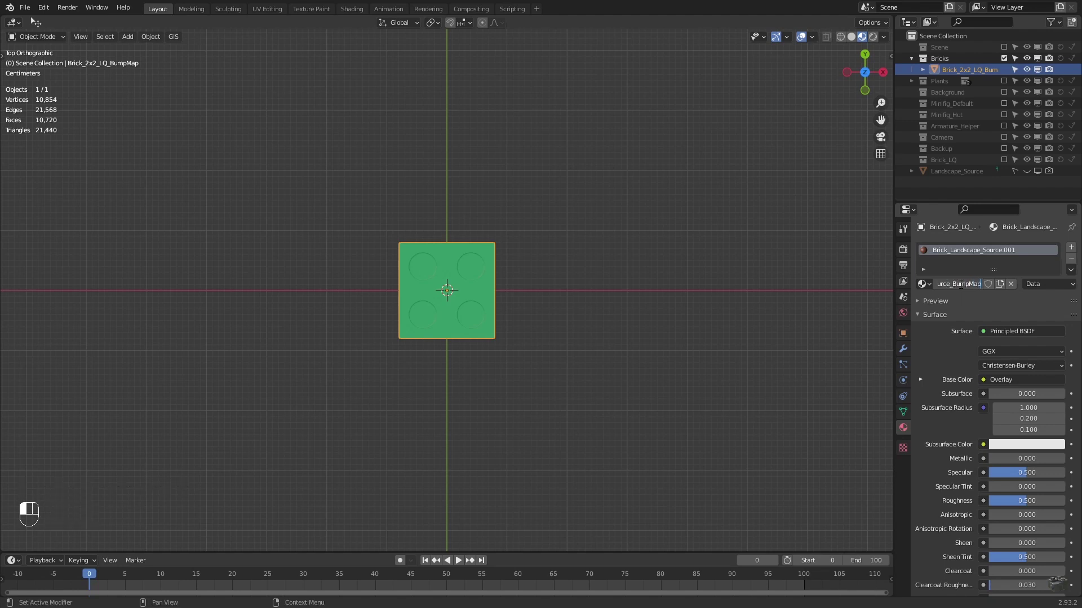
key("Return")
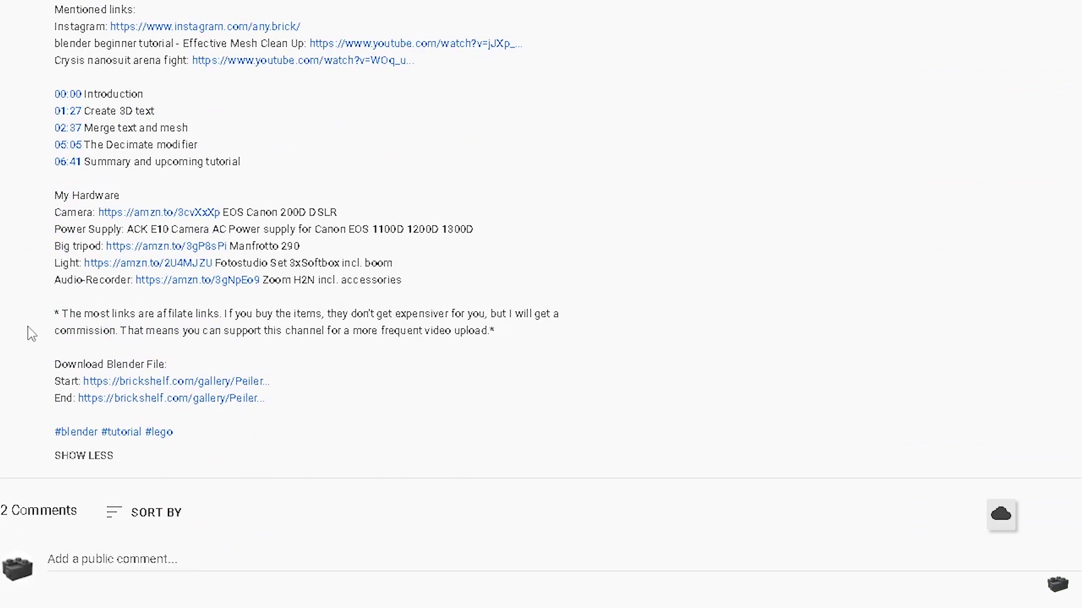
left_click_drag(51, 359, 486, 407)
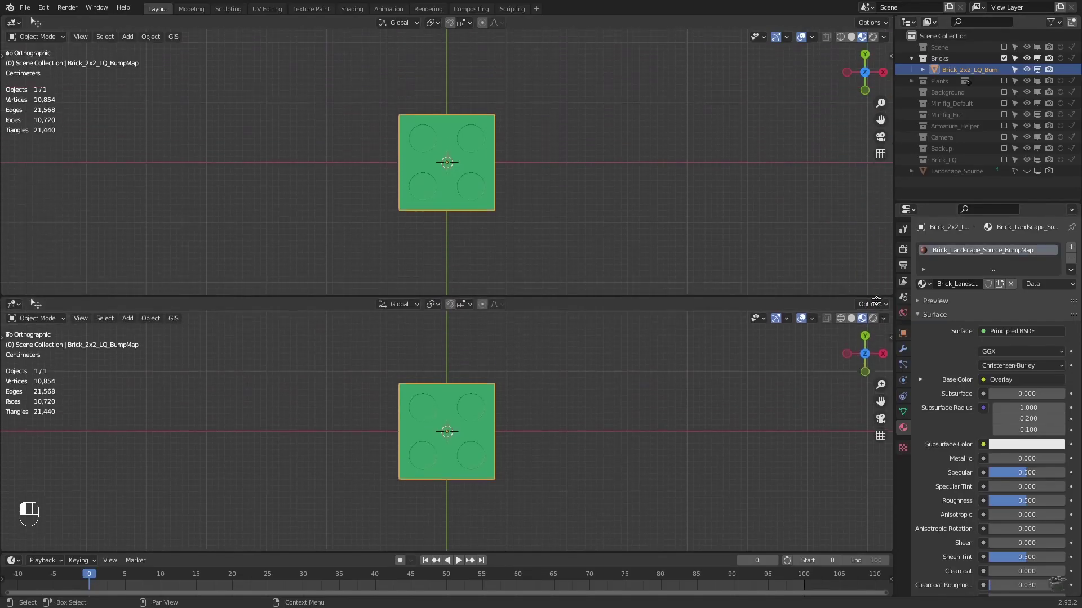
Turn the upper half of the split 3D view into a Shader Editor showing the brick material's nodes
left_click(13, 22)
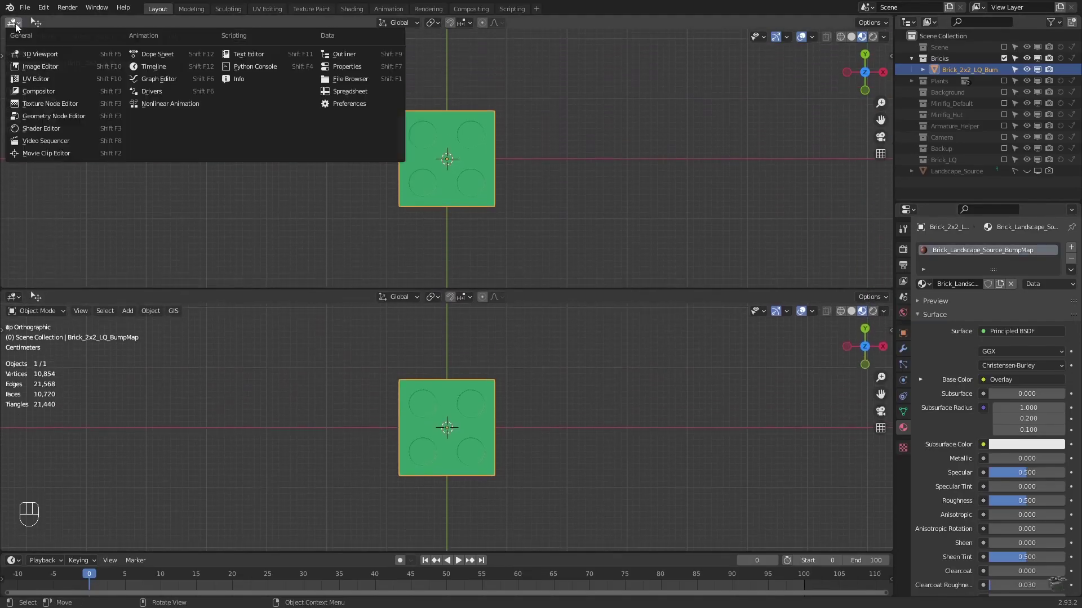
left_click(39, 131)
key("Home")
scroll(436, 192, "up", 4)
Add an Image Texture node to the brick material and load Bump_Map_soft.png into it
key("shift+a")
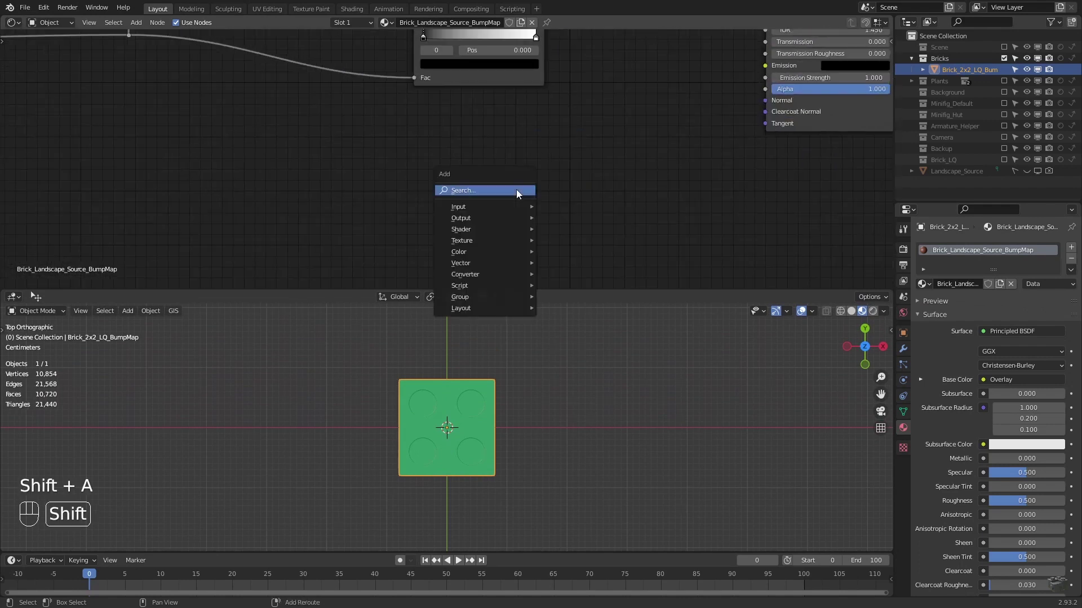
type("IMA")
key("Return")
left_click(450, 203)
left_click(450, 203)
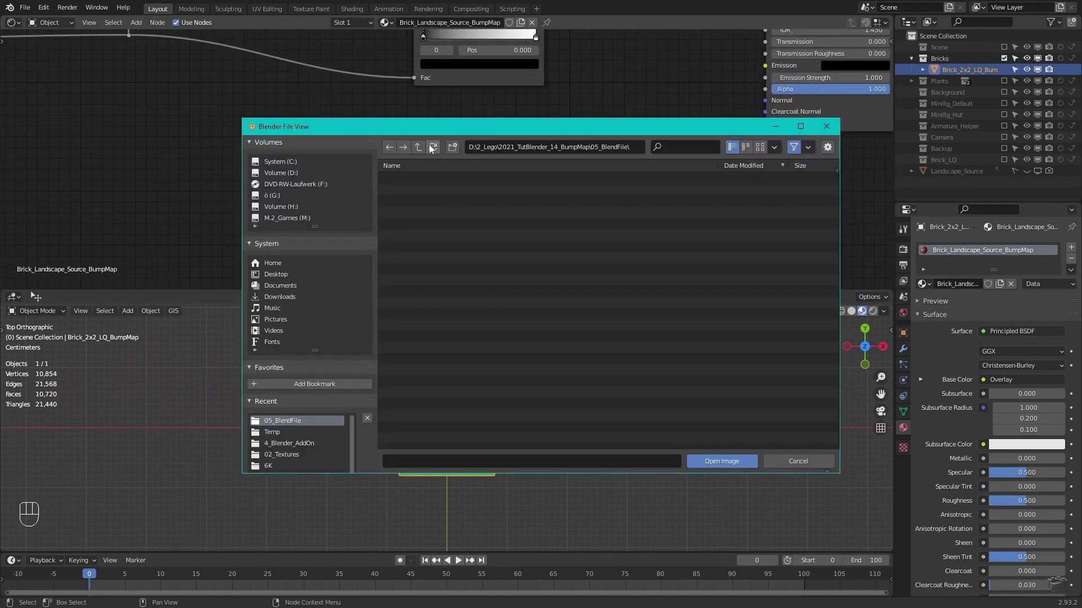
double_click(426, 211)
double_click(425, 212)
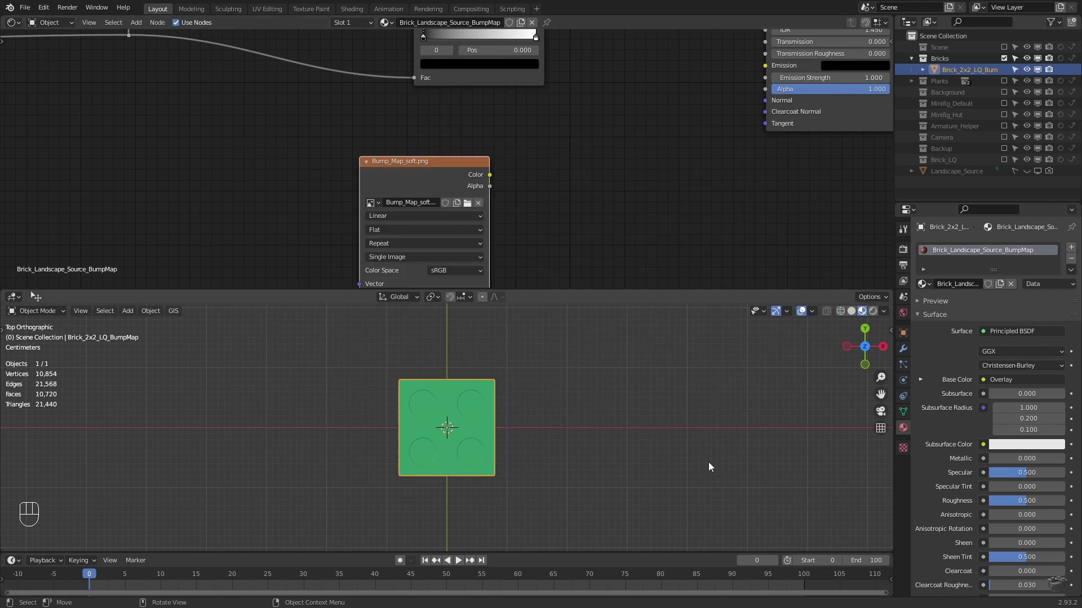
Set the bump image's color space to Non-Color and move its node beneath the Principled BSDF
middle_click_drag(673, 205, 559, 191)
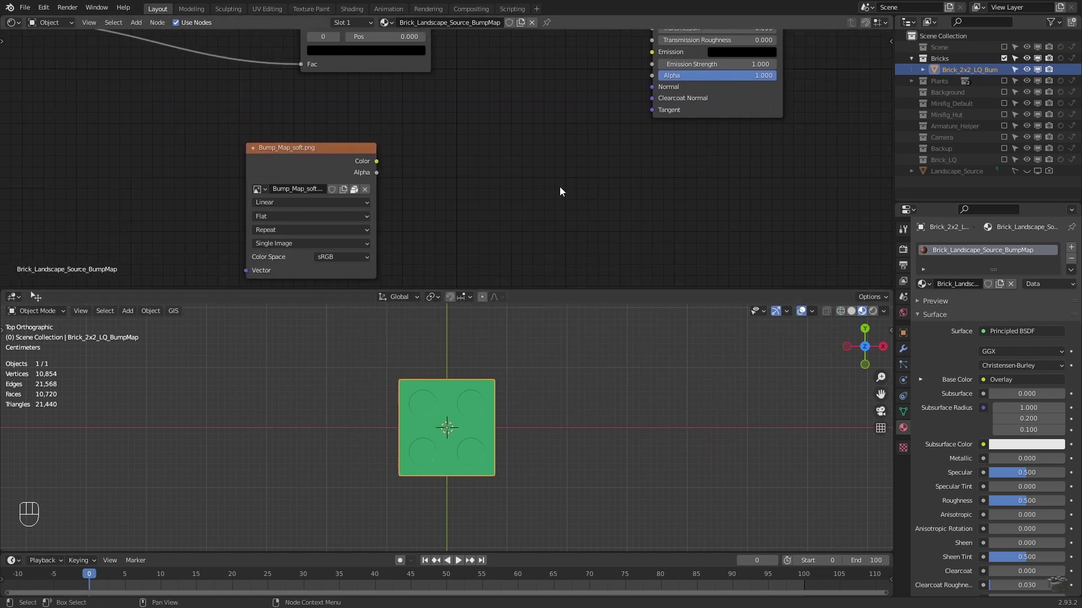
left_click(350, 261)
left_click(343, 301)
key("g")
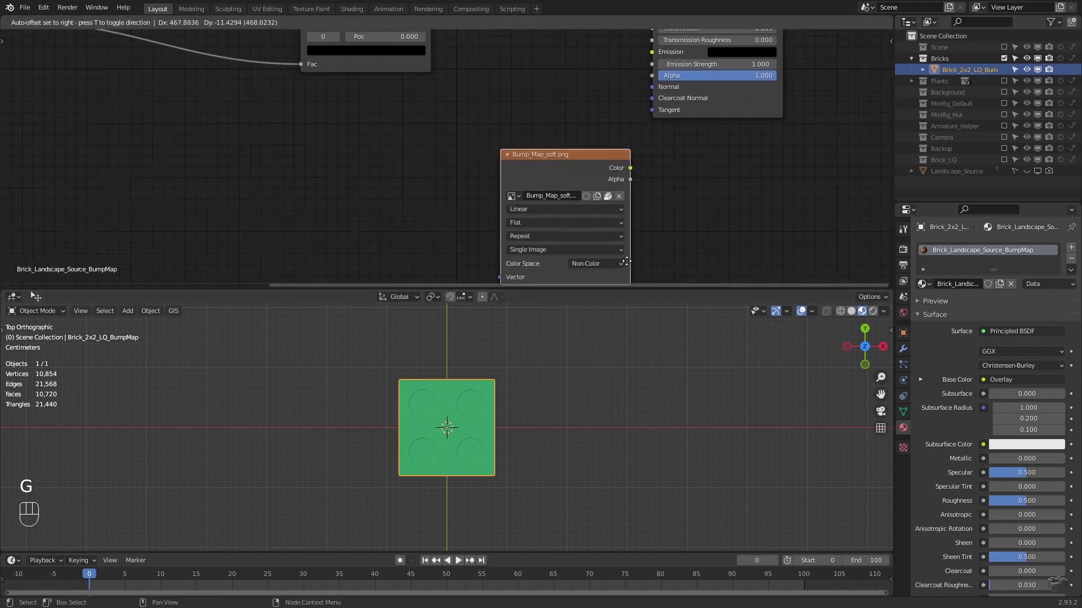
scroll(624, 202, "down", 3)
middle_click_drag(646, 137, 666, 83)
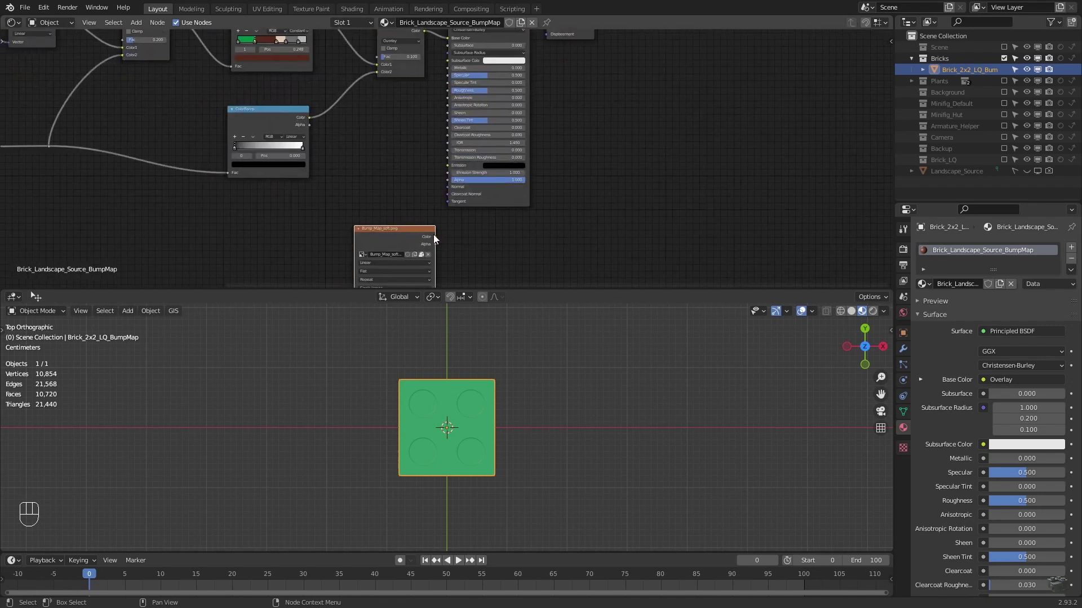
Link the bump image's Color to the material output's Displacement and insert a Displacement node into that link
left_click_drag(435, 237, 548, 35)
key("shift+a")
left_click(616, 176)
type("disp")
left_click(637, 196)
left_click(511, 220)
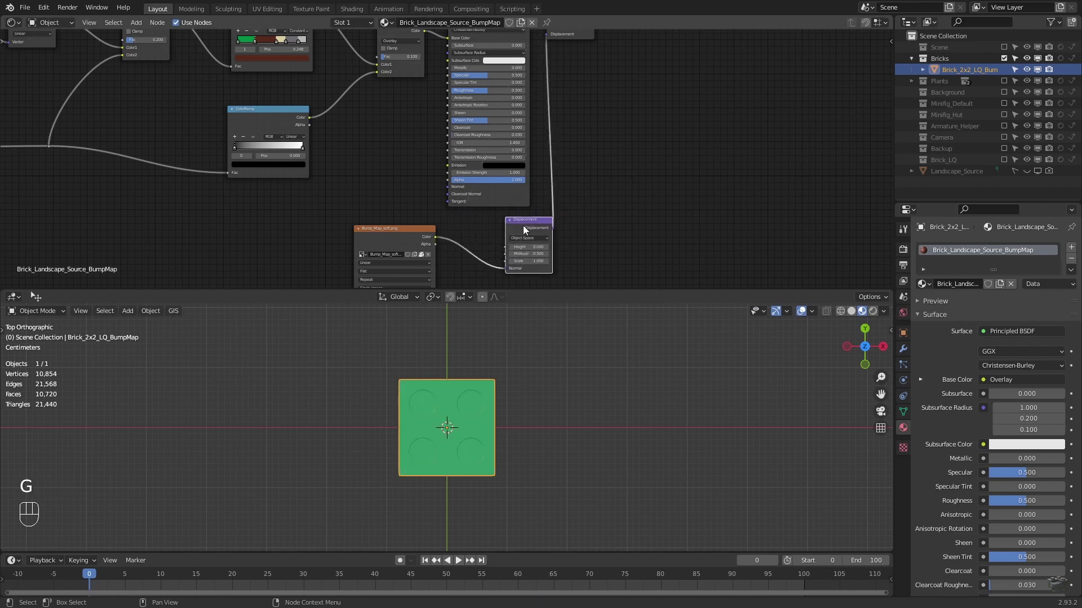
Select the top faces of all four studs in the brick's top view and unwrap them with Project from View
scroll(467, 451, "up", 3)
mouse_move(466, 450)
middle_mouse_down()
mouse_move(562, 501)
mouse_move(539, 424)
mouse_move(541, 319)
mouse_move(515, 472)
mouse_move(476, 426)
mouse_move(335, 417)
mouse_move(268, 427)
mouse_move(383, 380)
mouse_move(424, 468)
middle_mouse_up()
key("KP_7")
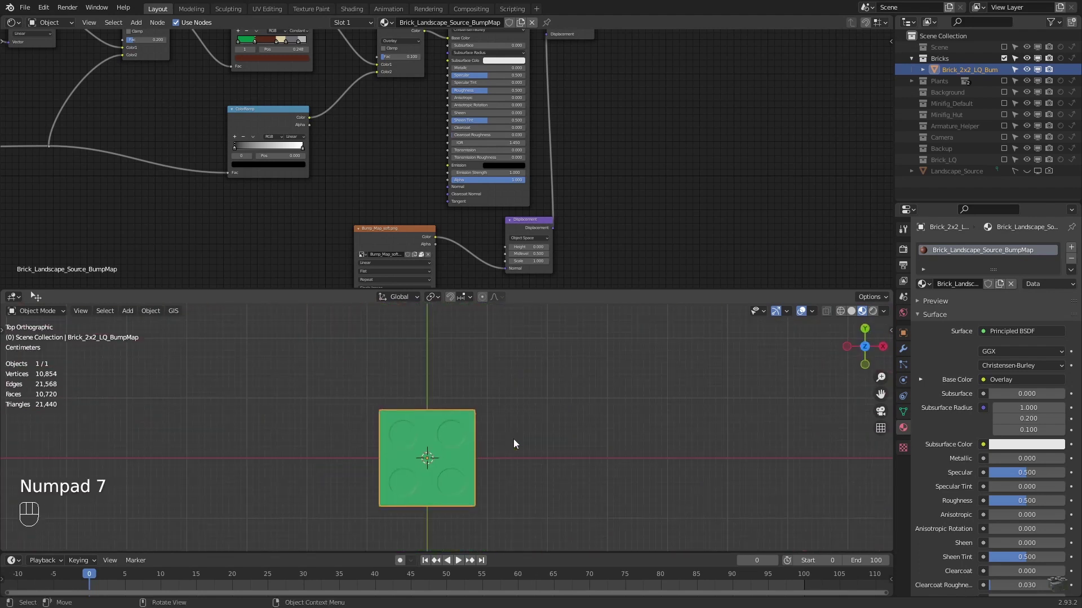
key("Home")
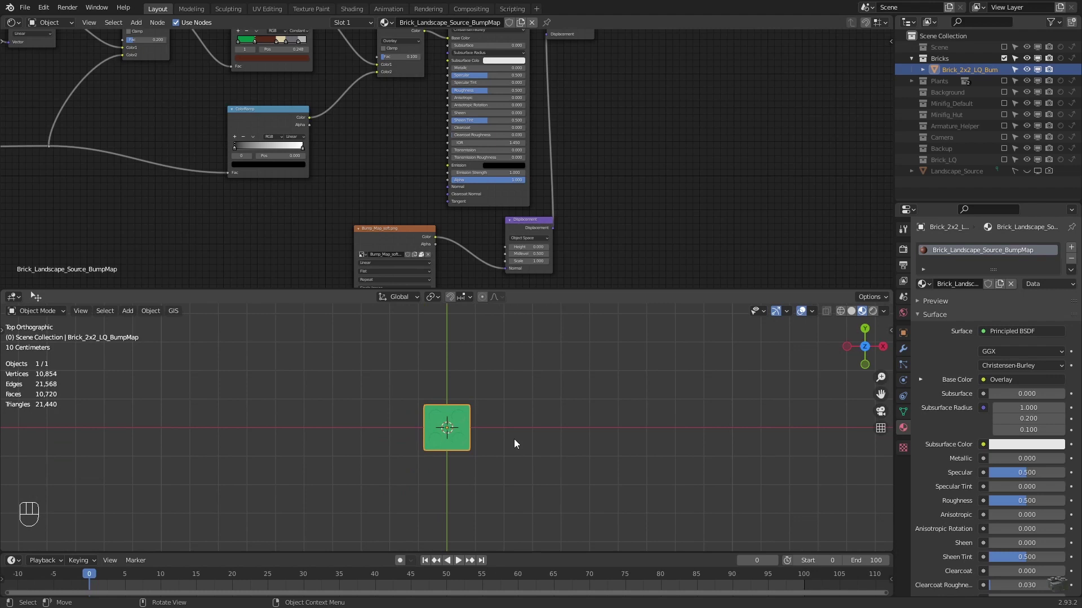
key("Tab")
left_click(96, 311)
scroll(390, 426, "up", 10)
left_click(394, 383)
key("c")
left_click(391, 357)
left_click(378, 507)
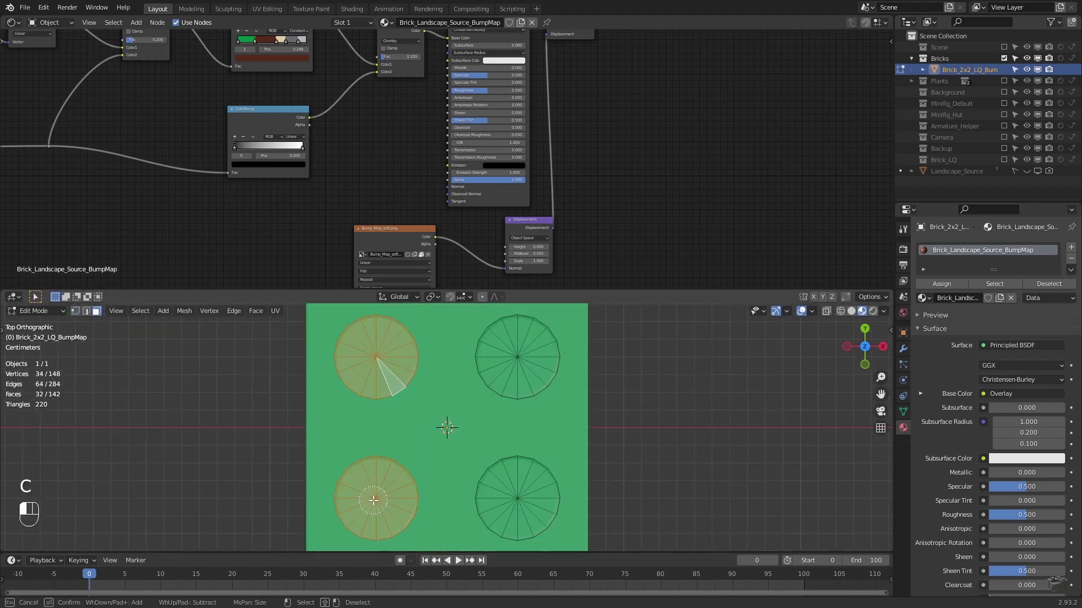
left_click(518, 502)
left_click(519, 357)
key("Escape")
key("u")
left_click(506, 367)
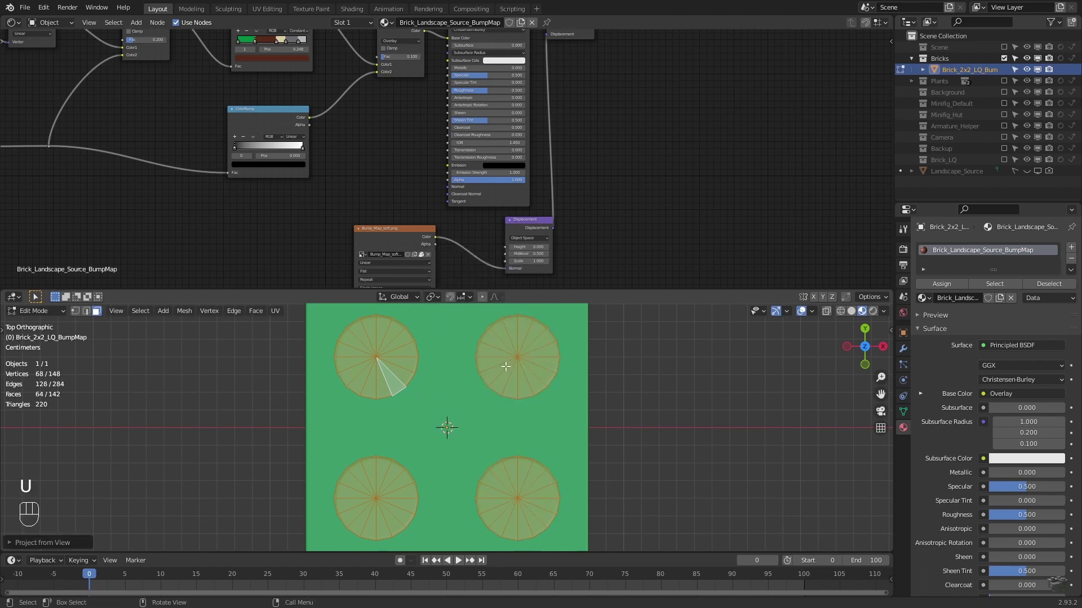
key("Tab")
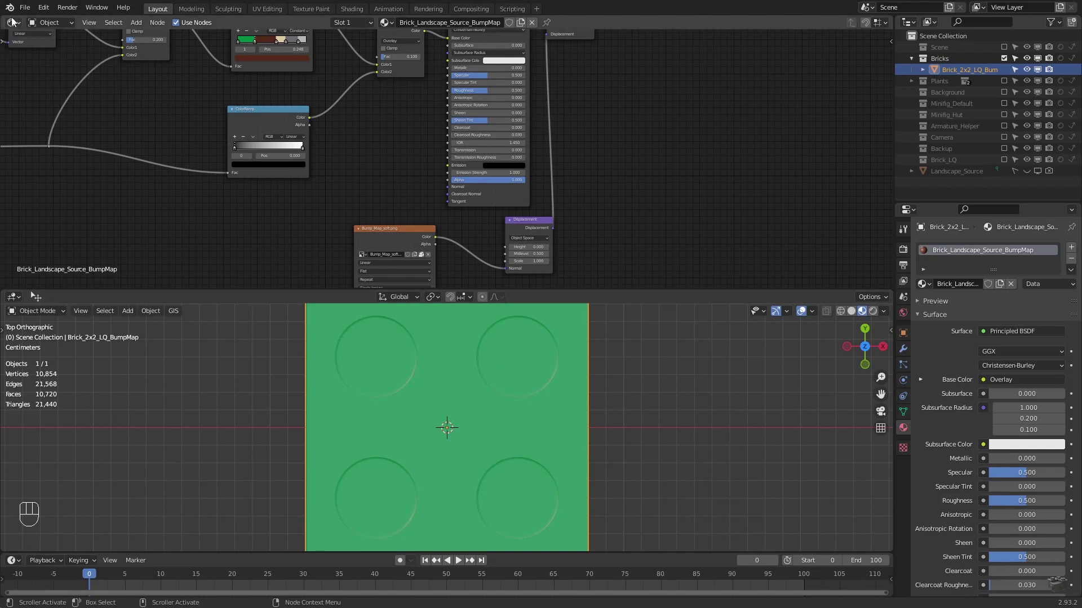
Switch the upper area to the UV Editor and display Bump_Map_soft.png in it
left_click(18, 27)
left_click(33, 77)
left_click(384, 22)
type("sof")
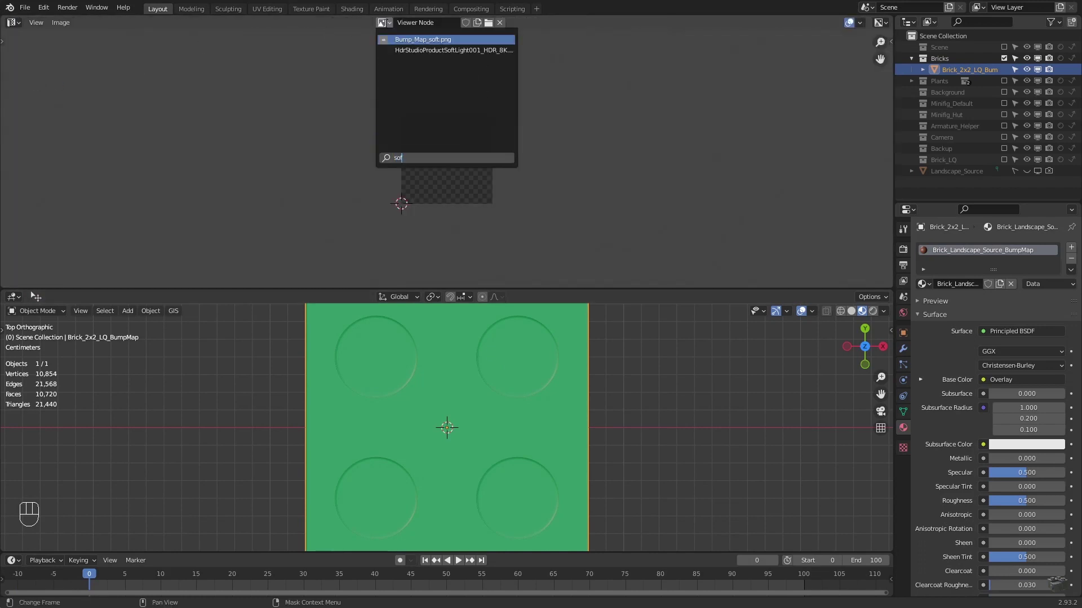
key("Return")
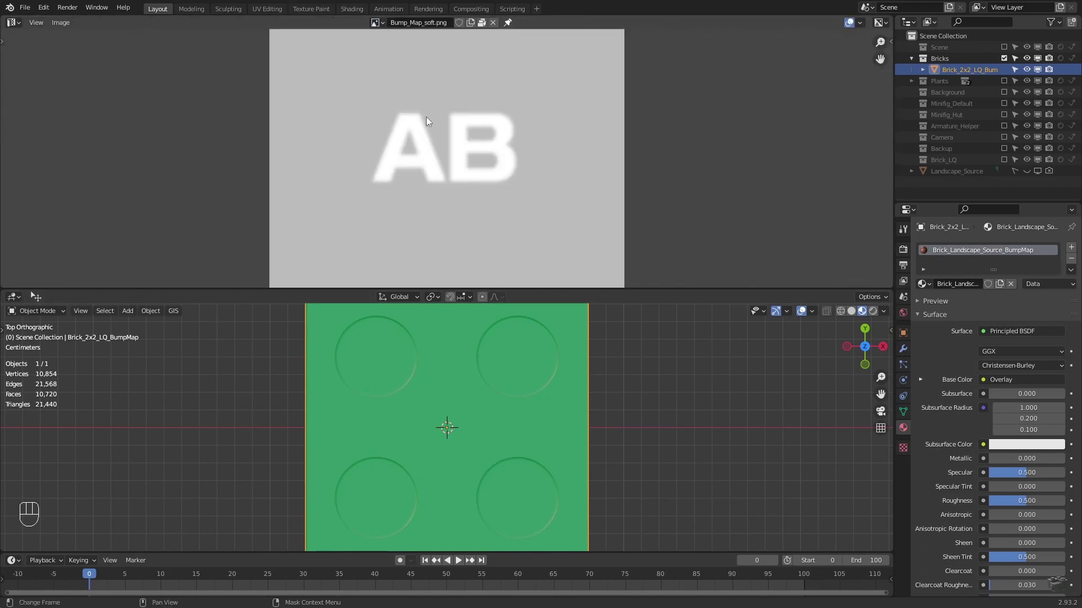
Snap each of the four stud UV islands to the 2D cursor so they lie stacked on each other
key("Tab")
left_click(439, 157)
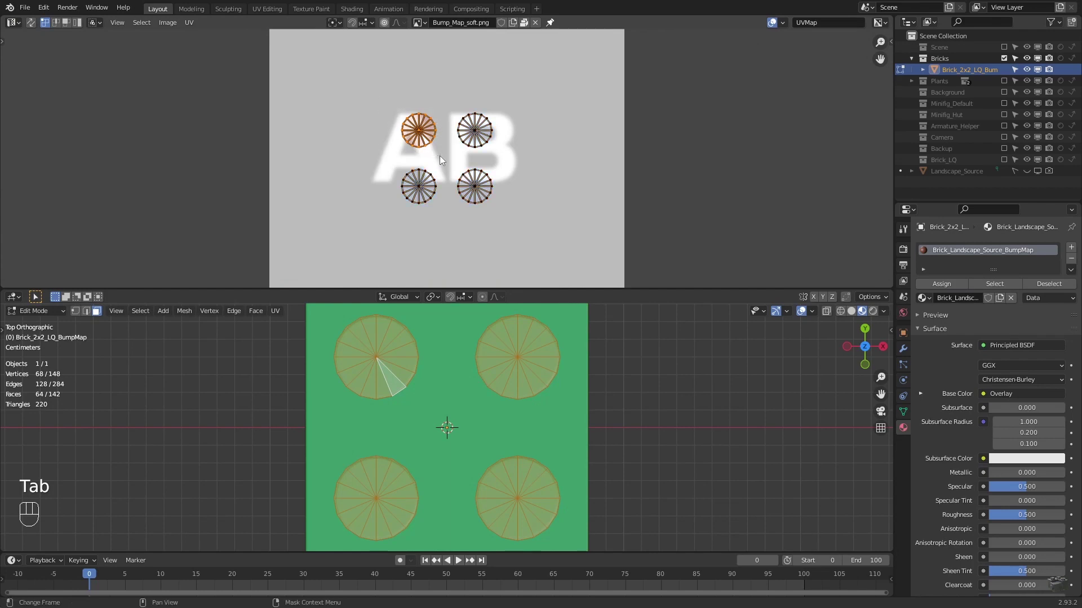
key("shift+s")
left_click(394, 135)
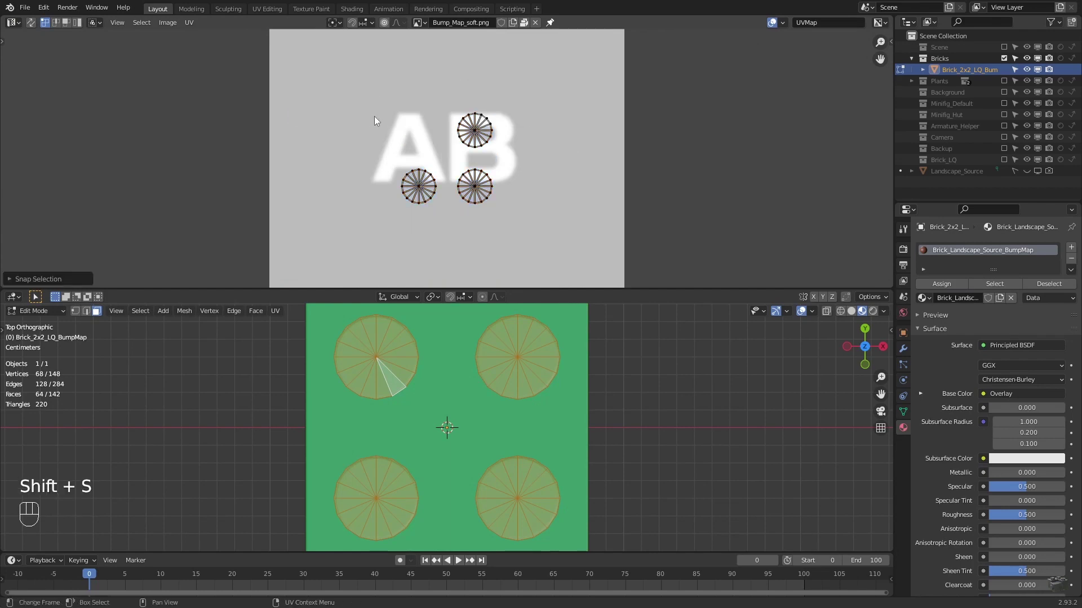
left_click(445, 222)
key("shift+s")
left_click(434, 103)
left_click(462, 125)
key("shift+s")
left_click(441, 124)
key("shift+s")
left_click(408, 190)
Select all the stacked stud UVs and move them onto the middle of the AB logo
middle_click_drag(418, 229, 461, 126)
left_click_drag(254, 174, 397, 296)
left_click(378, 266)
key("a")
middle_click_drag(389, 251, 367, 332, "shift")
key("g")
left_click(556, 94)
Scale the stacked stud UVs up until they enclose the AB logo, and nudge them to centre it
key("s")
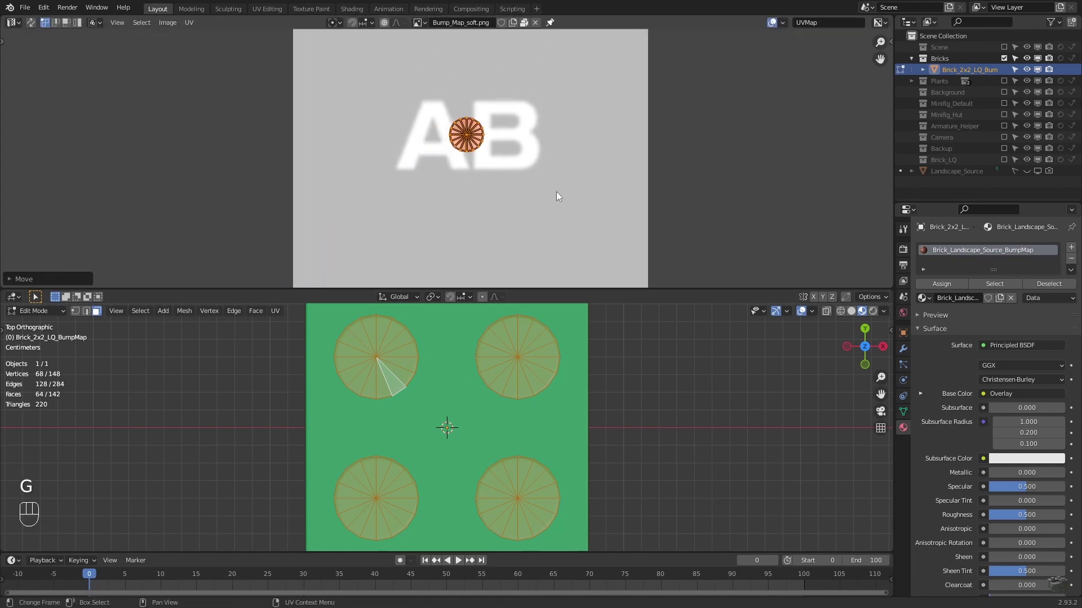
left_click(579, 222)
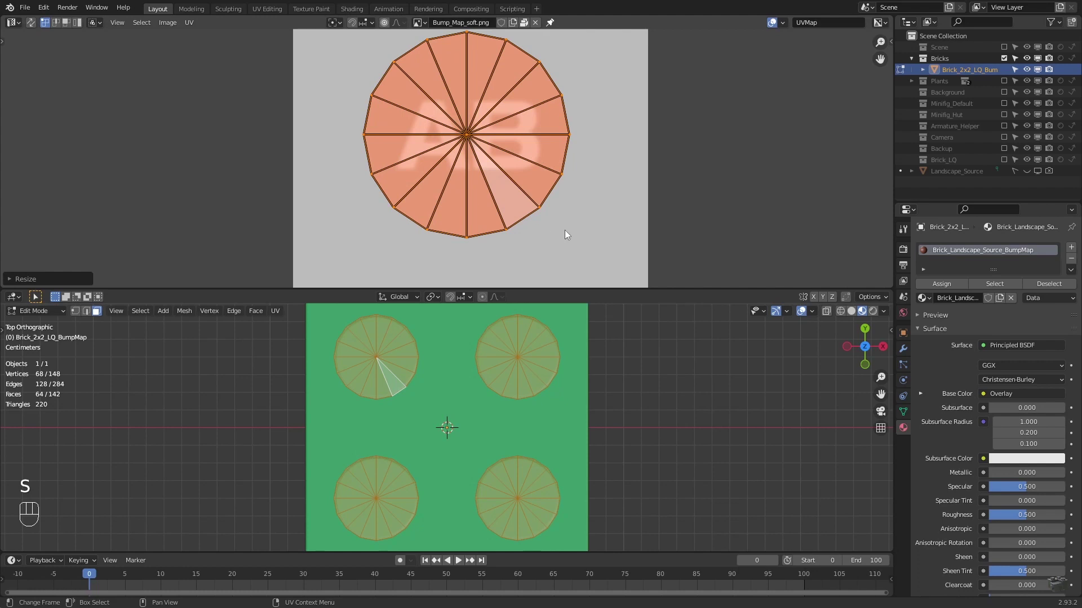
key("g")
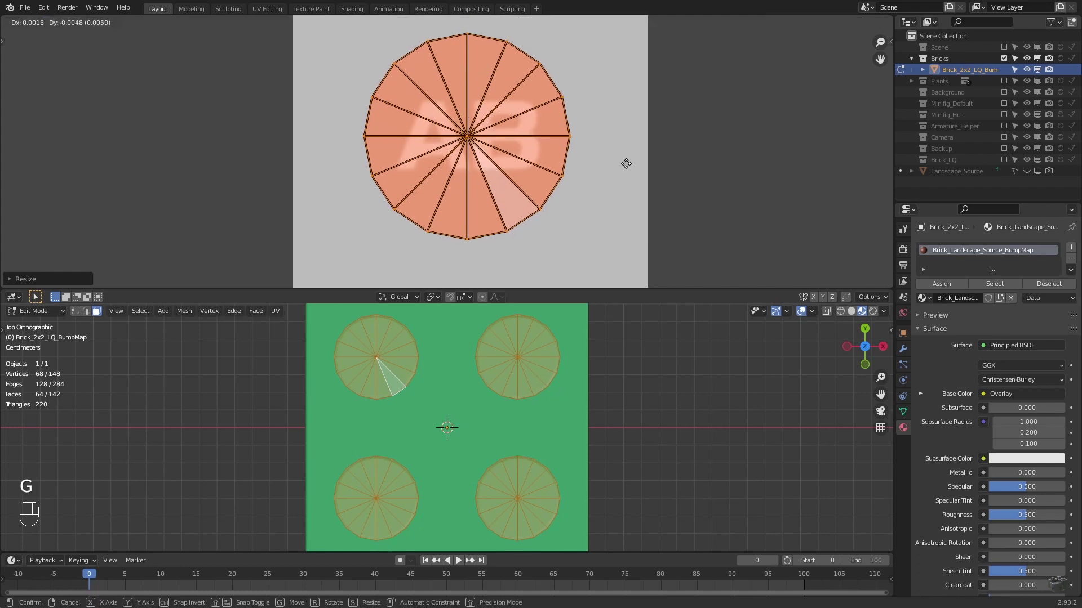
left_click(627, 164)
key("Tab")
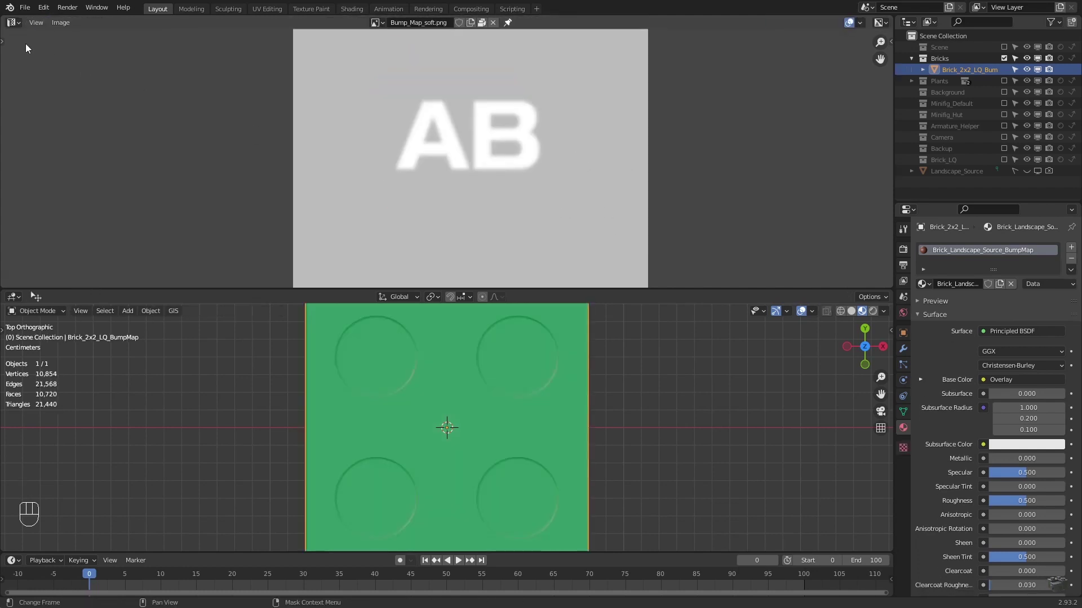
Return the upper area to the Shader Editor and reconnect the bump image's Color to the Displacement node's Height
left_click(12, 22)
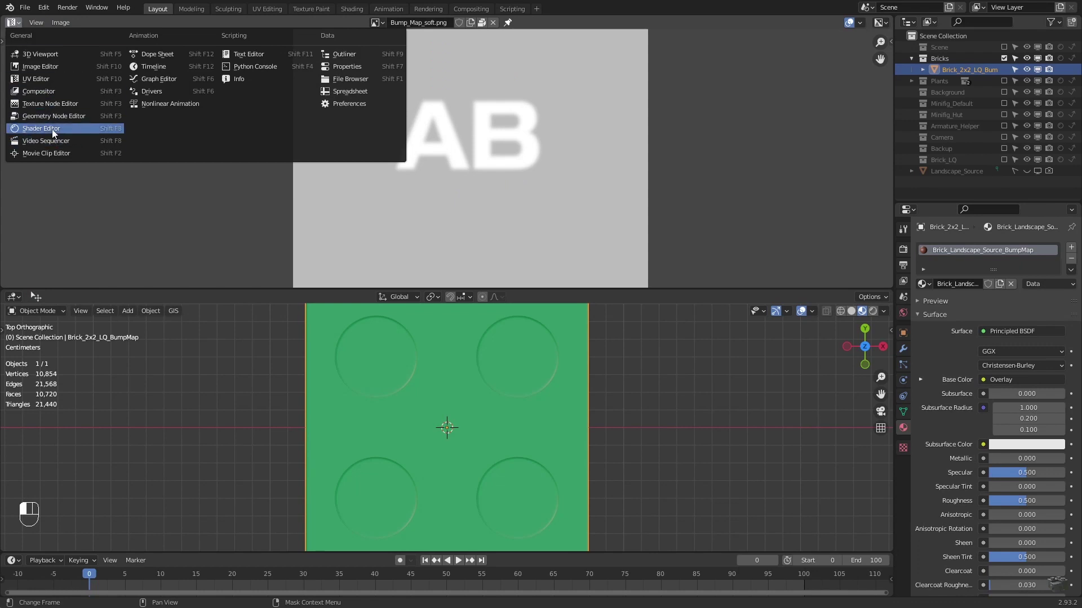
left_click(33, 131)
left_click_drag(505, 268, 503, 248)
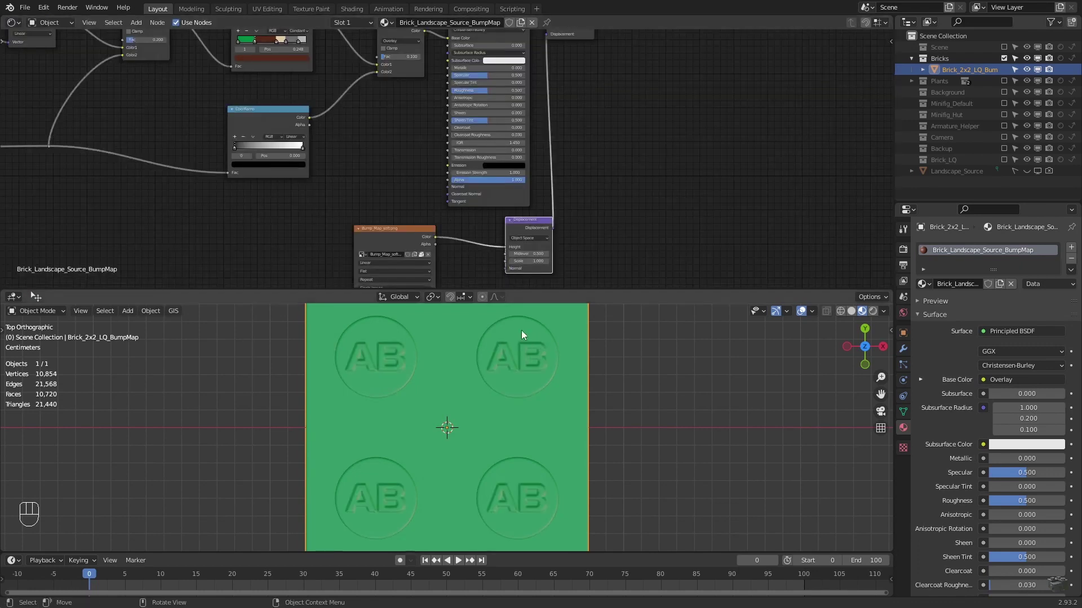
Compare the studs in solid, material preview and rendered shading, ending in material preview
left_click(851, 312)
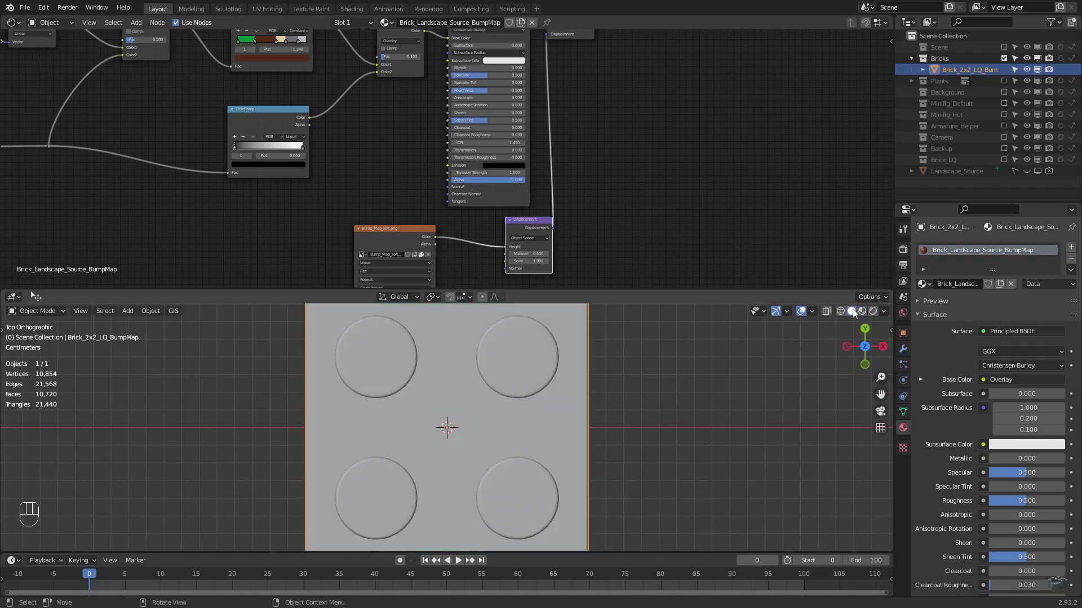
left_click(863, 311)
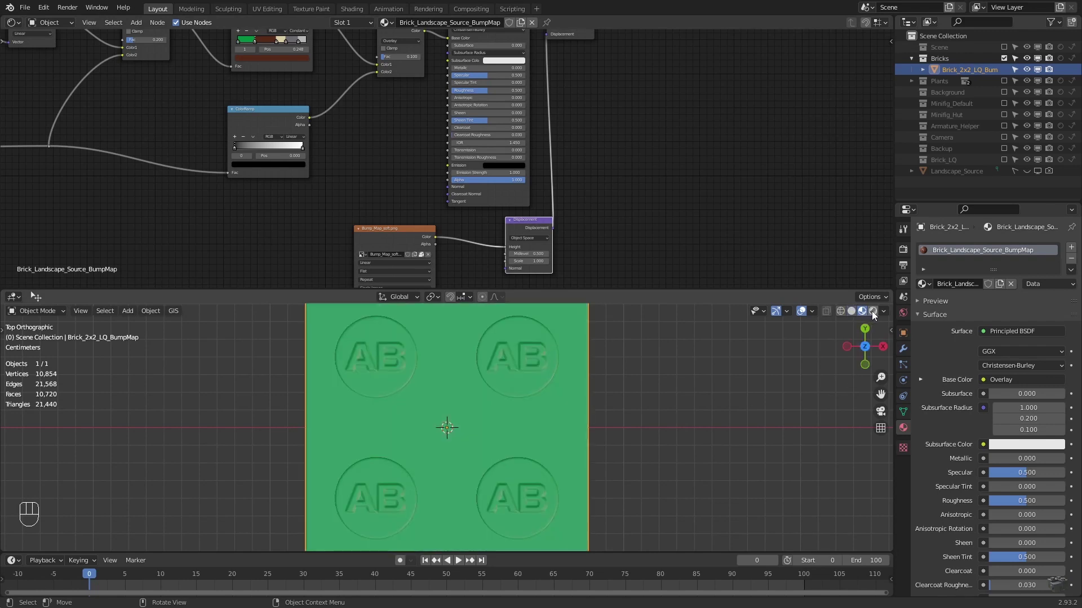
left_click(871, 311)
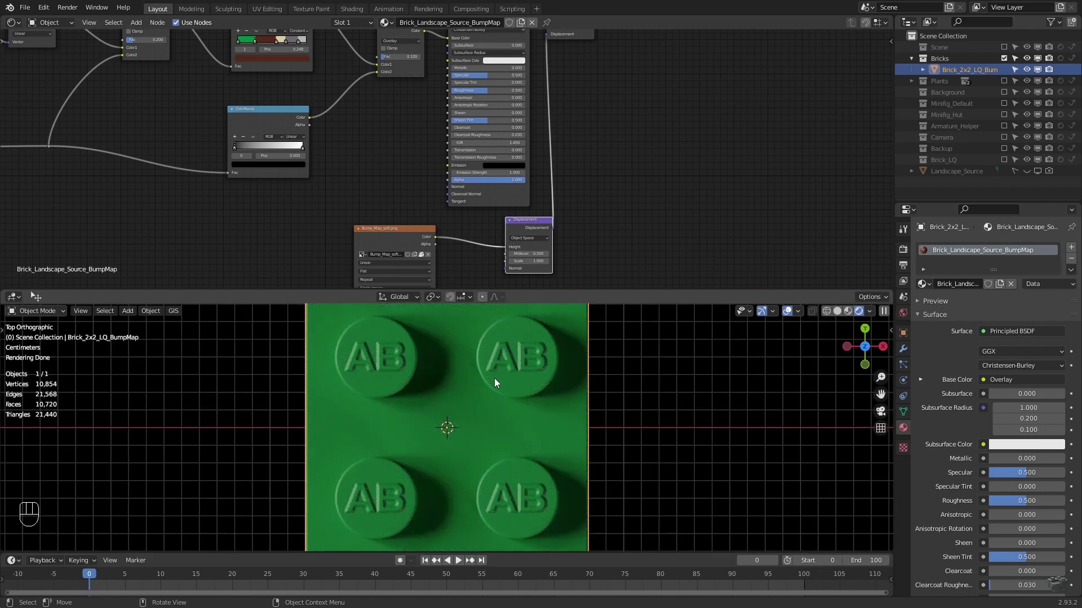
left_click(847, 311)
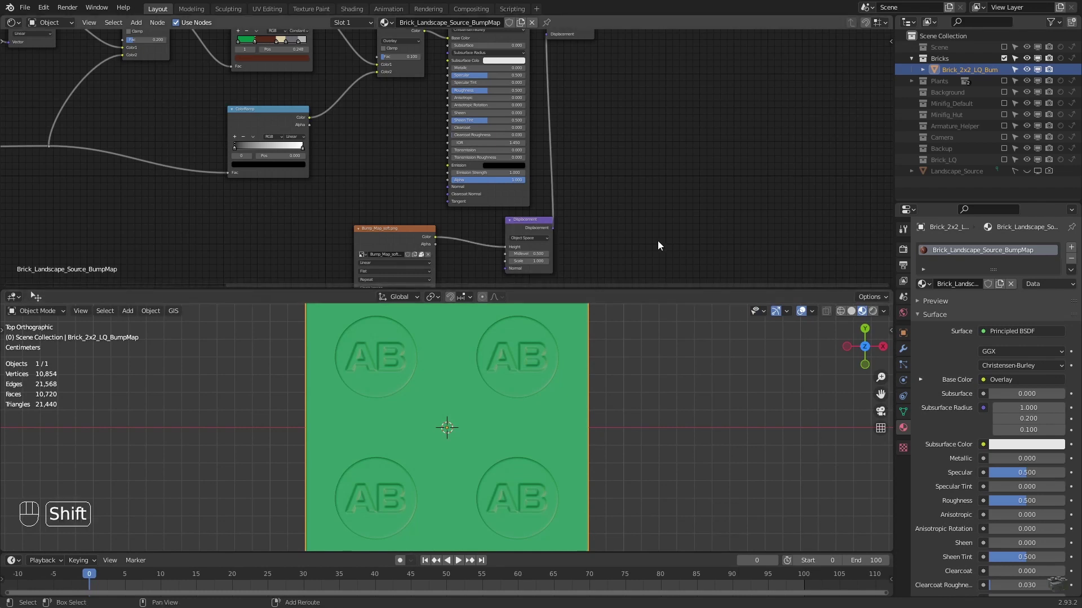
Insert an RGB Curves node between the bump image and the Displacement node
key("shift+a")
type("rgb")
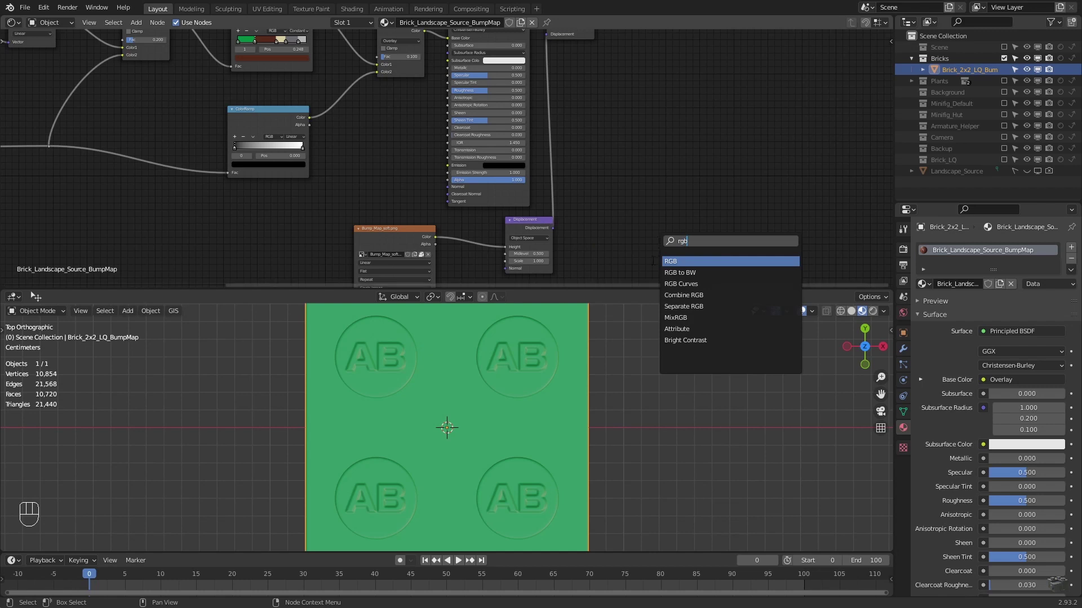
left_click(705, 284)
left_click(455, 221)
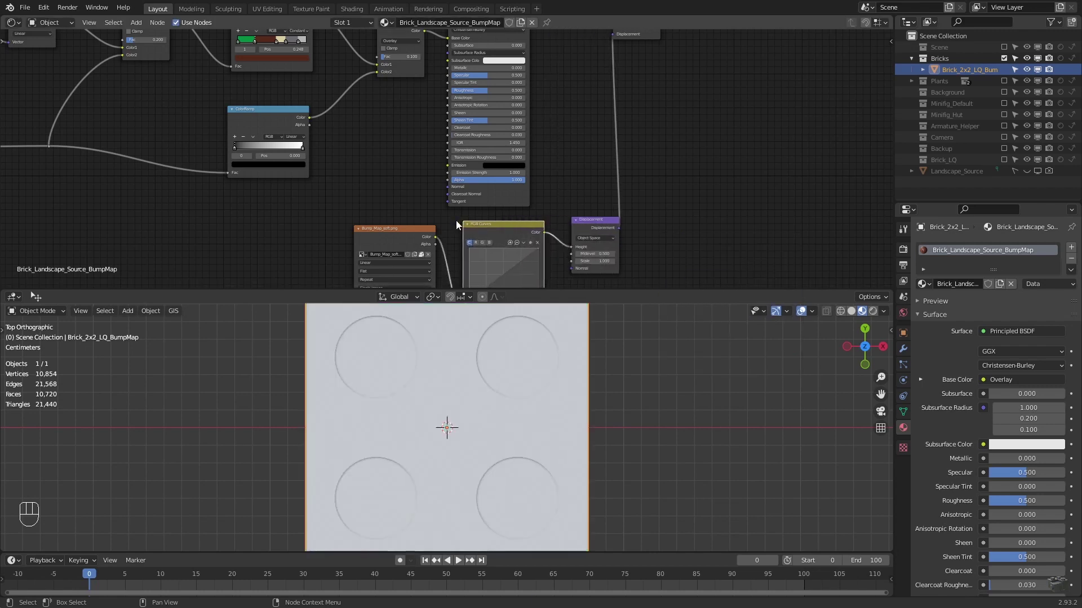
Add a midpoint at 0.5, 0.5 to the RGB Curves node's curve and raise its black end to about 0.5
middle_click_drag(561, 267, 564, 173)
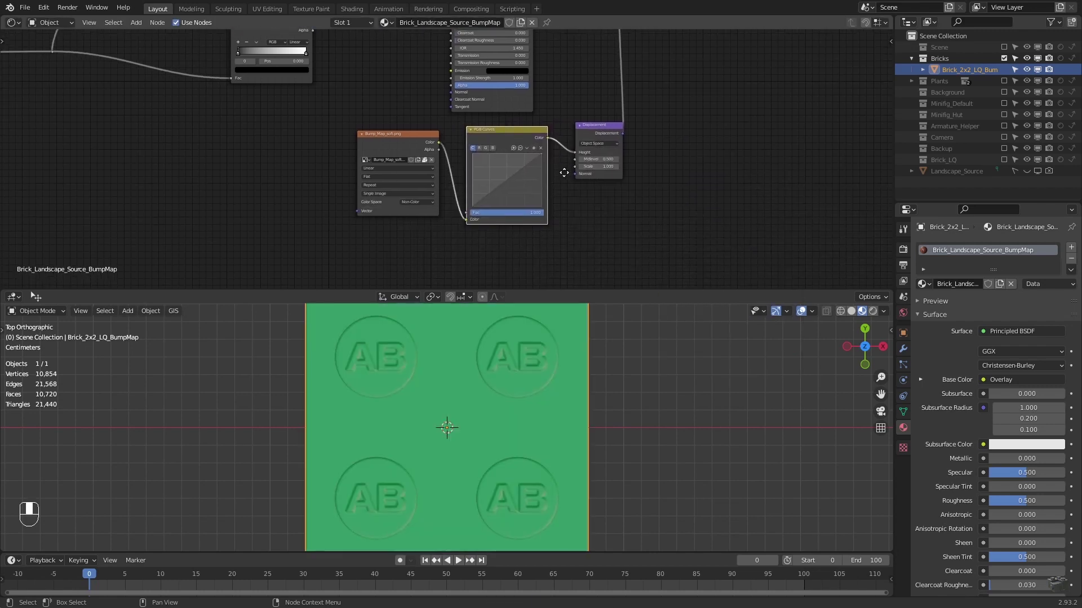
left_click(563, 172)
scroll(550, 169, "up", 5)
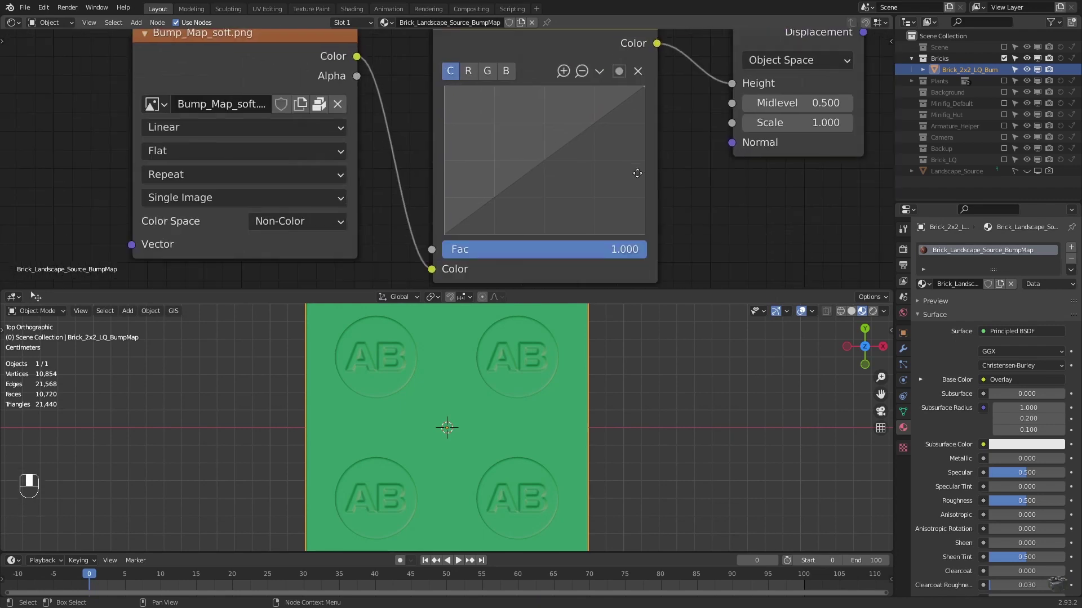
left_click(505, 172)
left_click(429, 253)
type("0.5")
key("Tab")
type("0.5")
key("Return")
left_click_drag(406, 238, 405, 164)
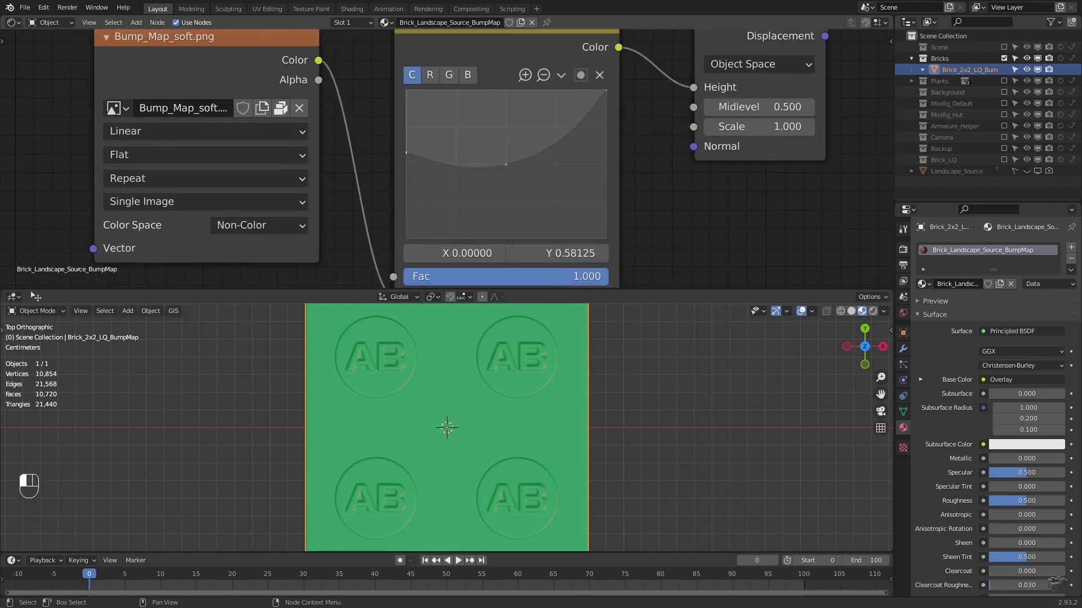
Flatten the curve's dark half with points around the midpoint, one near X 0.62, Y 0.53, and raise a new point near the white end
left_click(473, 165)
left_click(528, 162)
key("shift+b")
left_click_drag(494, 341, 547, 384)
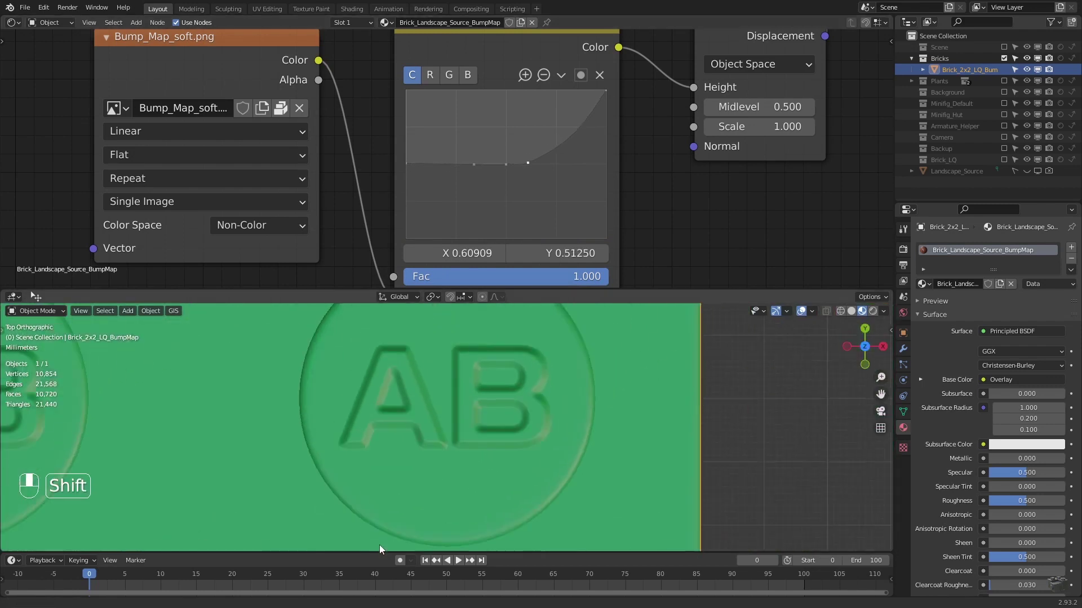
left_click_drag(572, 131, 572, 98)
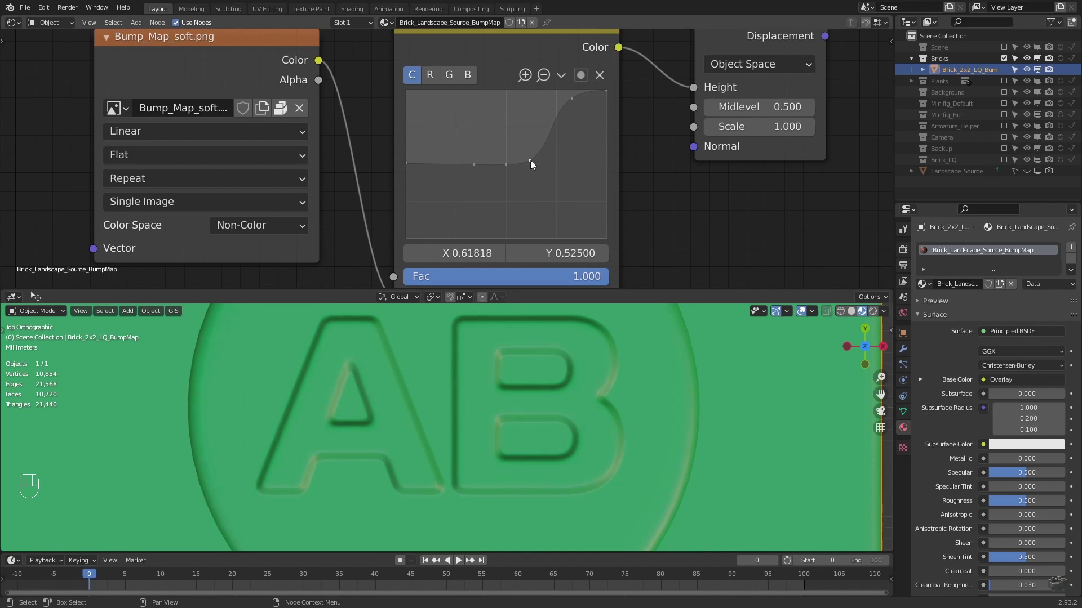
Compare the AB logo with the bump image feeding the displacement Height directly and through the RGB Curves node, ending with the curves connected
left_click_drag(318, 60, 694, 86)
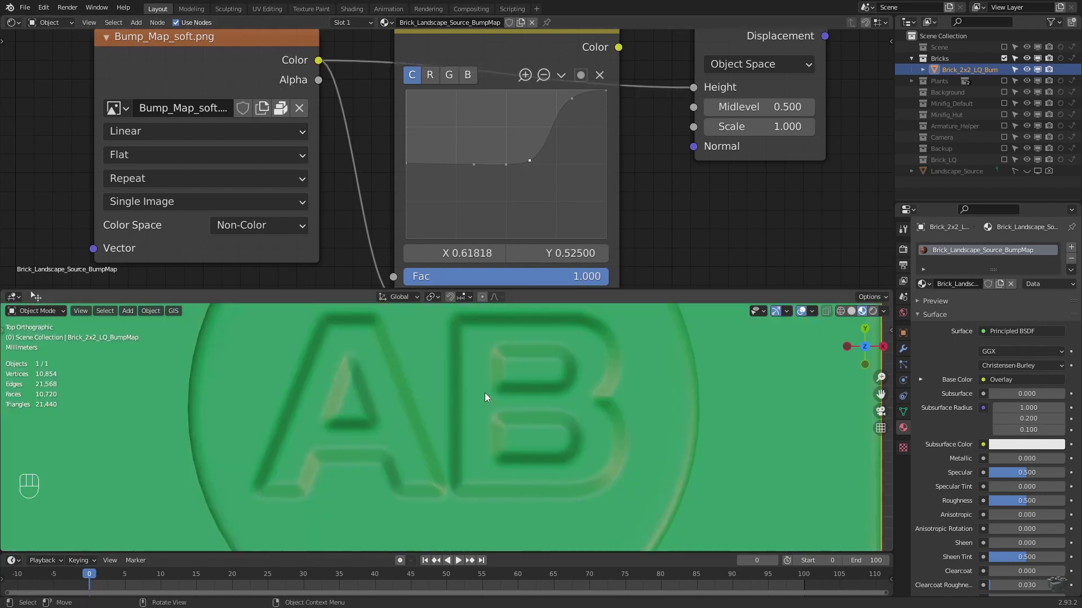
left_click_drag(619, 47, 693, 86)
scroll(449, 348, "down", 4)
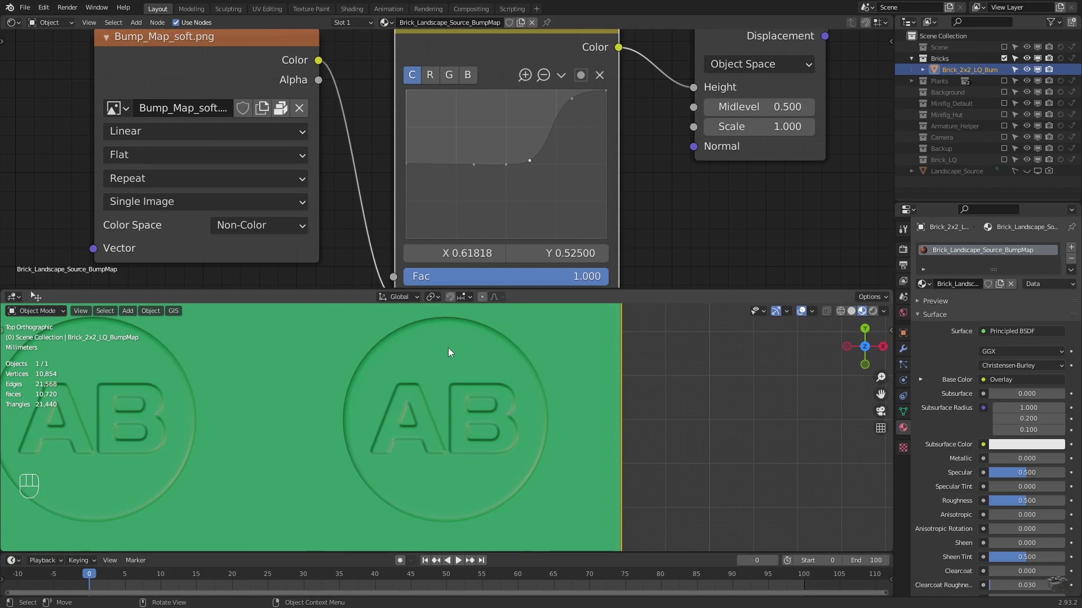
Set the Displacement node's Scale to 0.1
middle_click_drag(790, 181, 712, 232)
left_click_drag(654, 192, 625, 192)
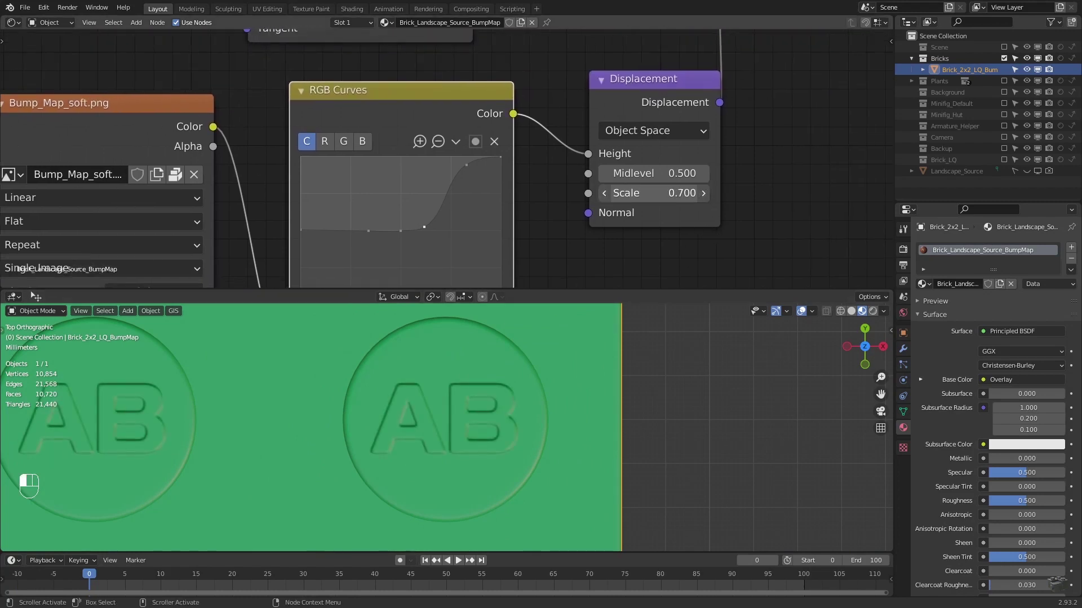
left_click(671, 190)
type("0.1")
key("Return")
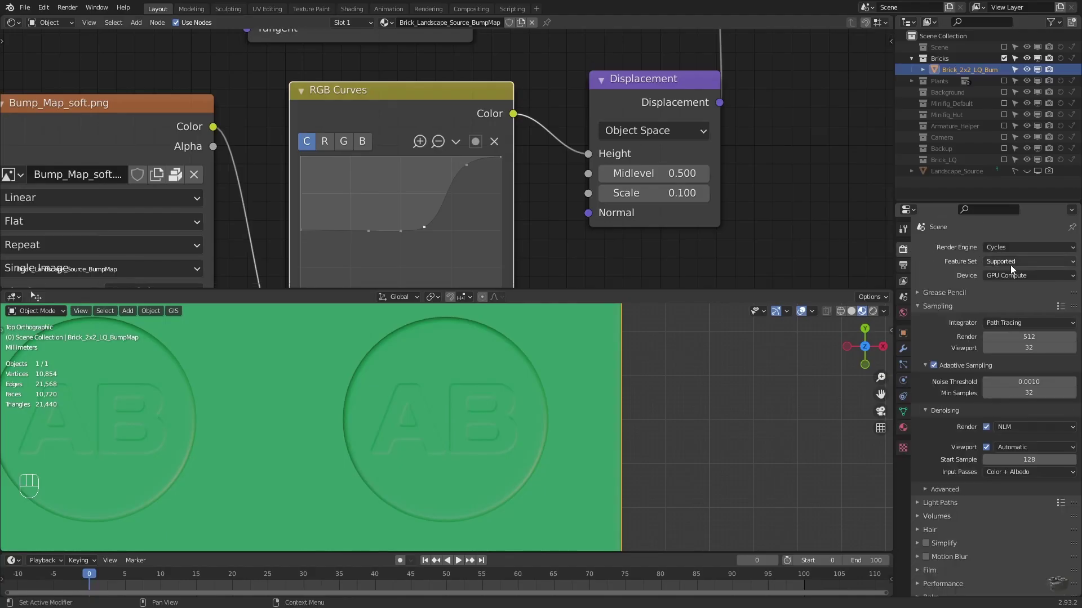
Set the Cycles feature set to Experimental and enable Adaptive Subdivision on the brick's Subdivision modifier
left_click(1012, 264)
left_click(1012, 287)
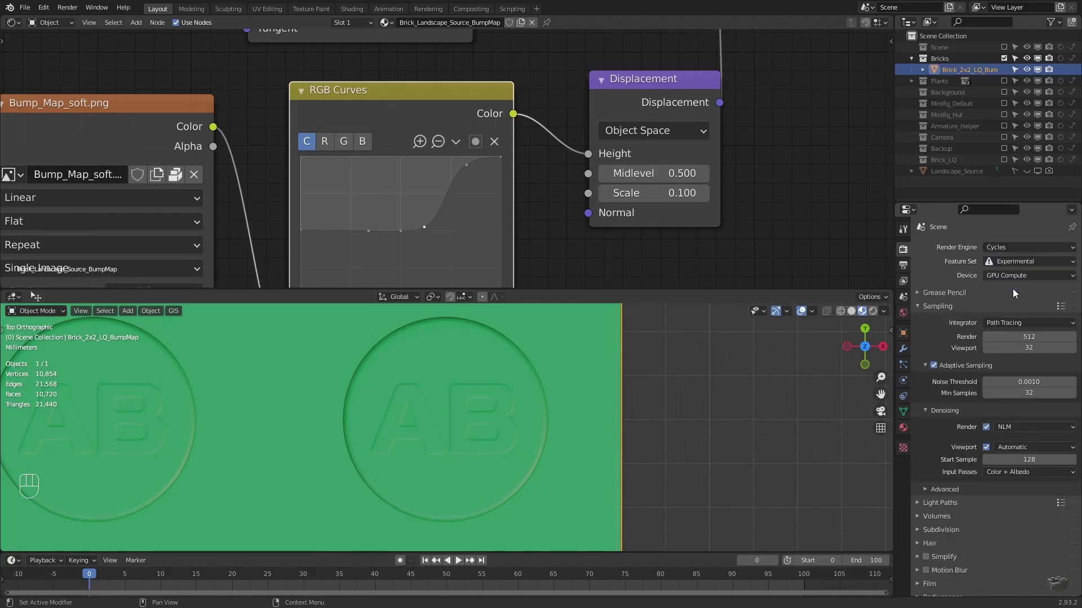
left_click(902, 349)
left_click(982, 314)
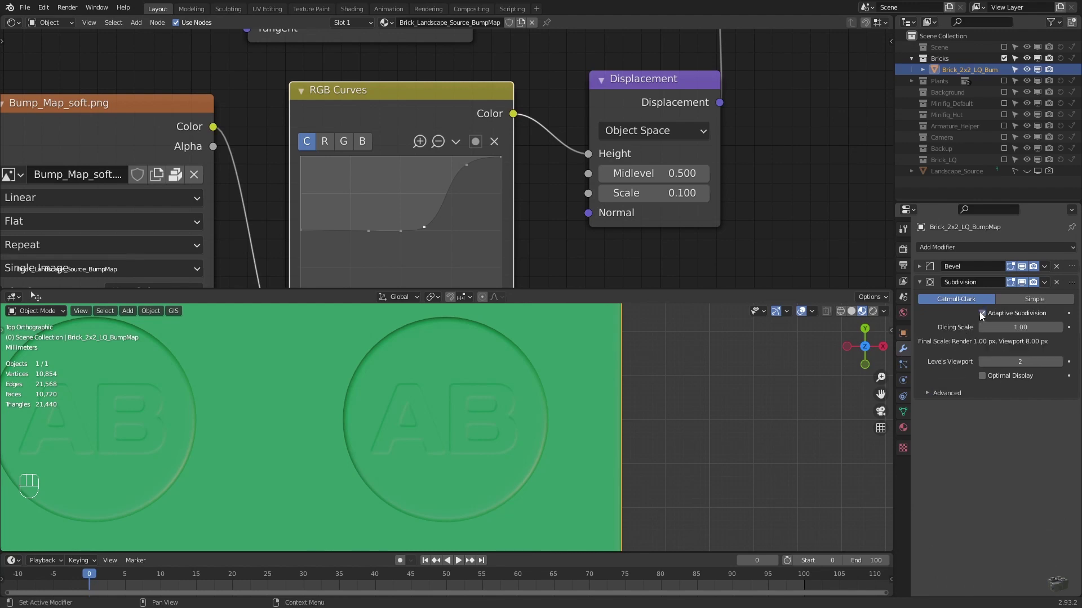
Set the brick material's surface displacement method to Displacement Only
left_click(903, 428)
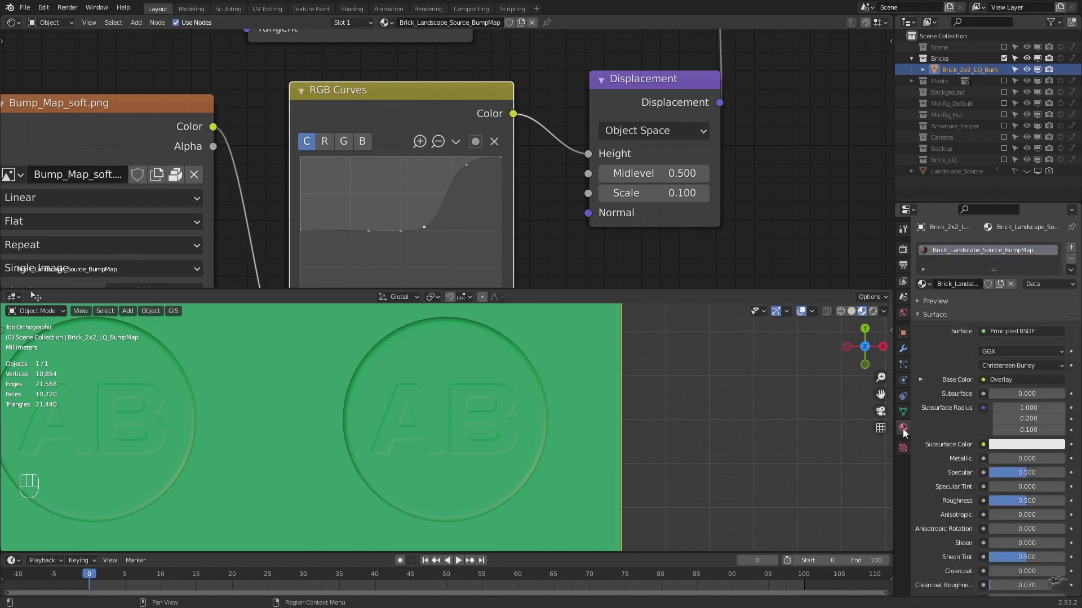
scroll(954, 333, "down", 12)
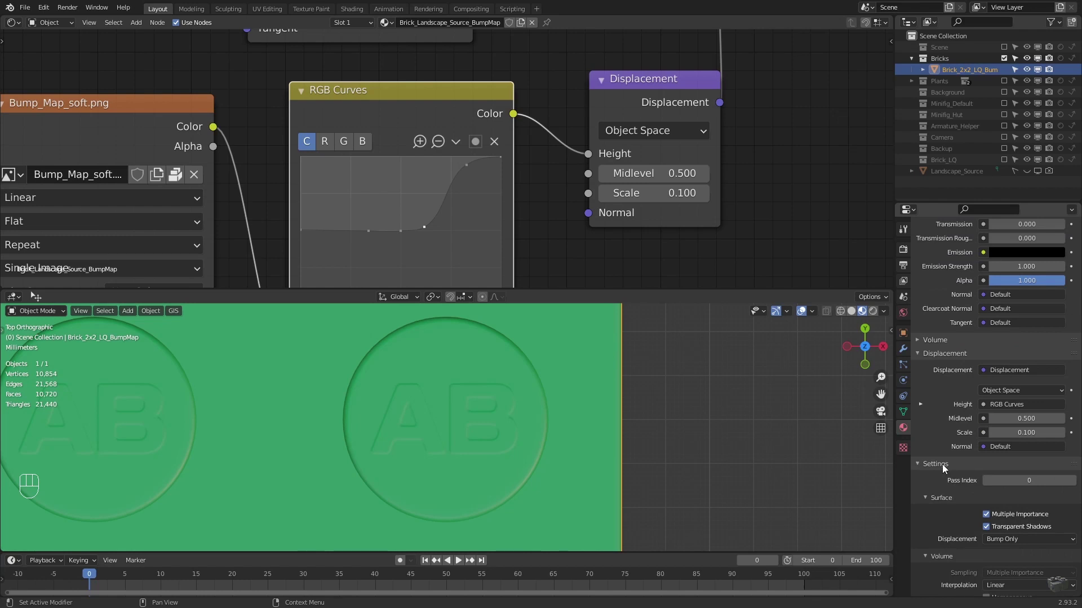
scroll(942, 464, "down", 5)
left_click(1013, 403)
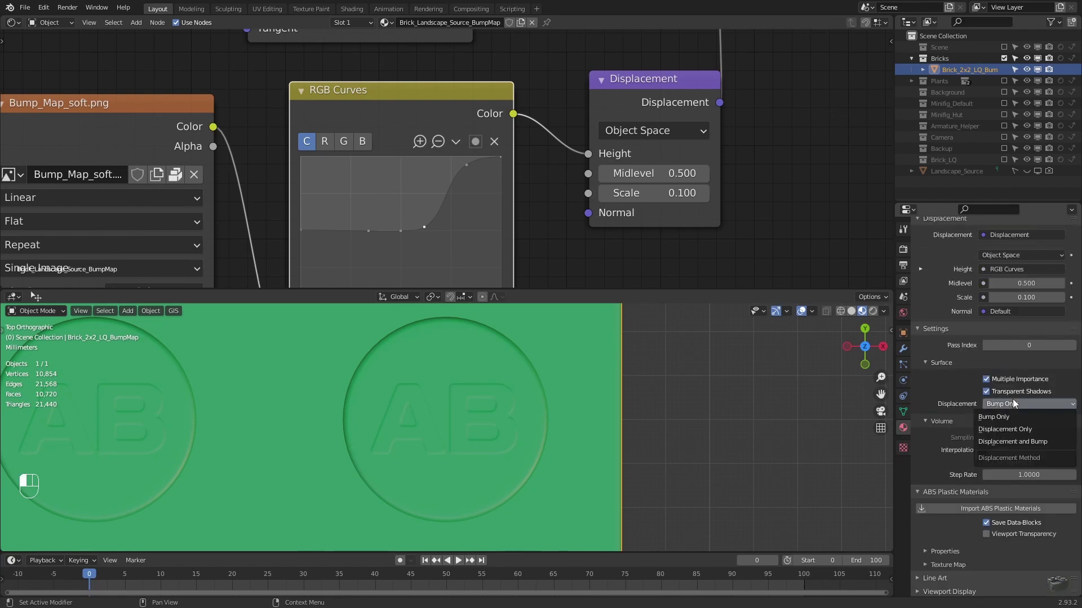
left_click(1015, 428)
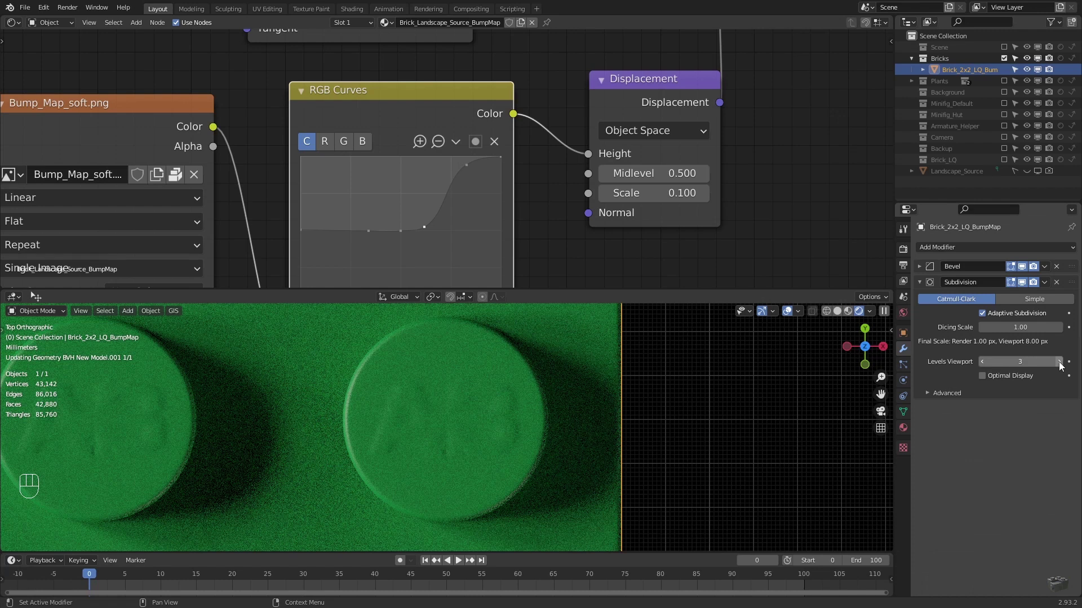
Raise the Subdivision modifier's viewport levels to 4, and open the Displacement node's Scale for editing
left_click(1059, 365)
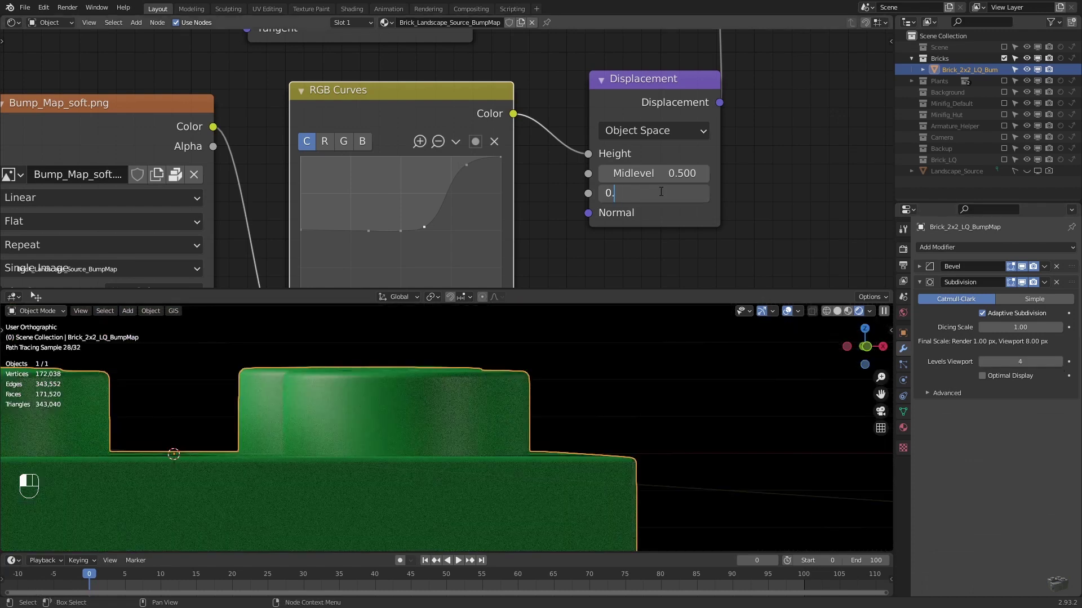
left_click_drag(648, 193, 659, 192)
middle_click_drag(507, 371, 497, 392)
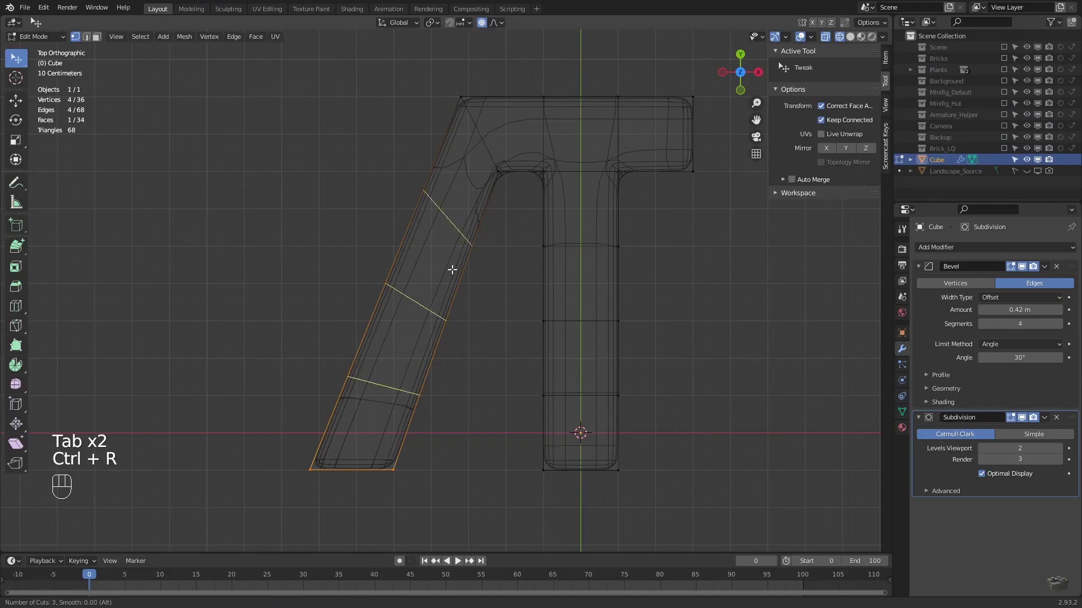
Cut three evenly spaced edge loops across the slanted leg of the letter mesh without sliding them
left_click(452, 269)
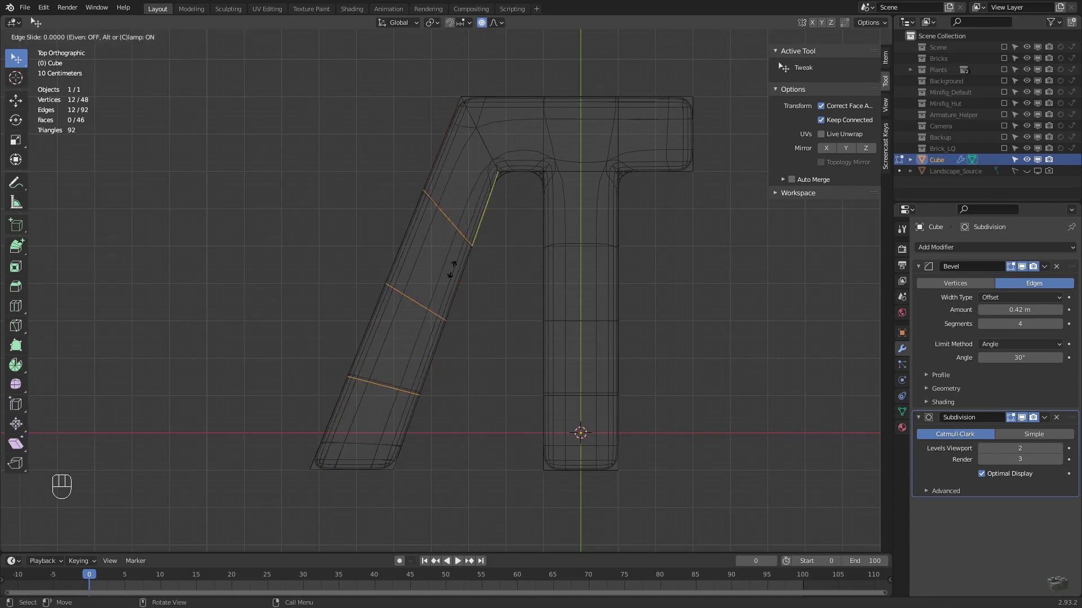
left_click(451, 269)
middle_click_drag(452, 270, 467, 312)
Fill the gaps in the logo mesh by creating edges or faces between the selected vertices
key("f")
left_click(487, 250, "shift")
key("f")
key("f")
left_click(483, 259)
left_click(526, 333, "shift")
key("f")
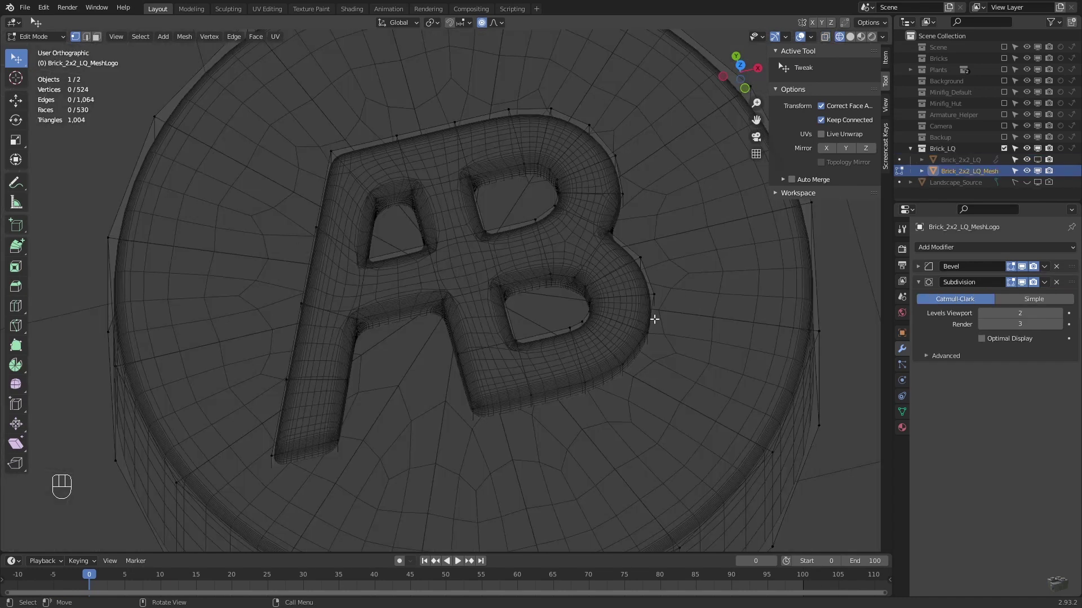